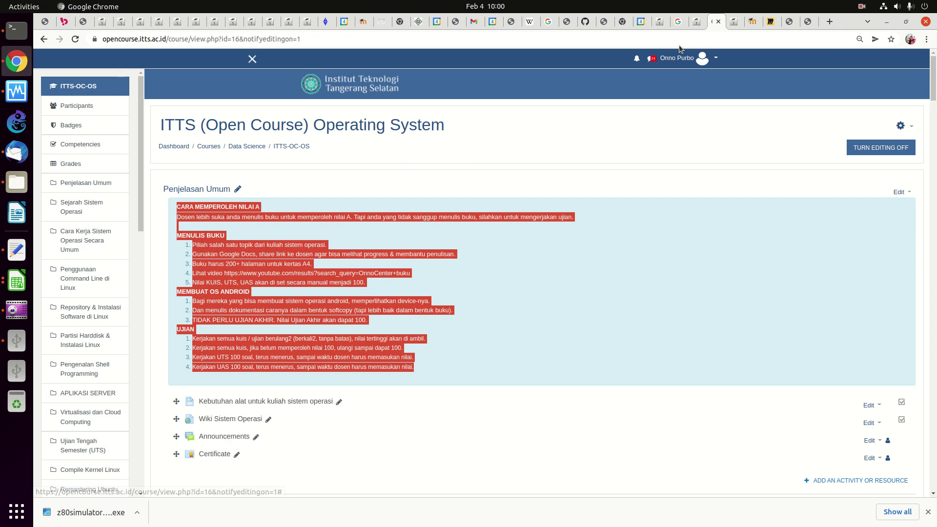
# In the ITTS 2022-1 Microprocessor & Computer Architecture course, turn editing on and paste the copied grading rules into the General section's summary
pyautogui.click(697, 22)
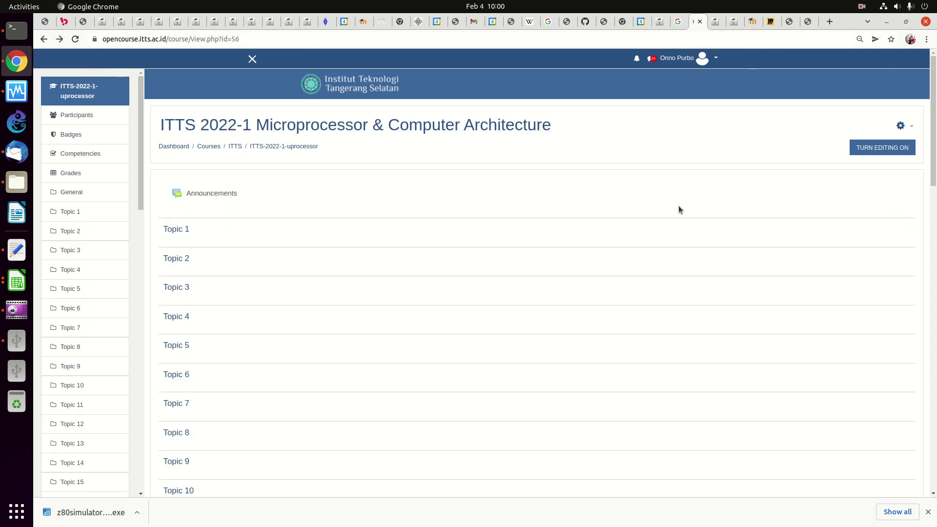
pyautogui.click(876, 150)
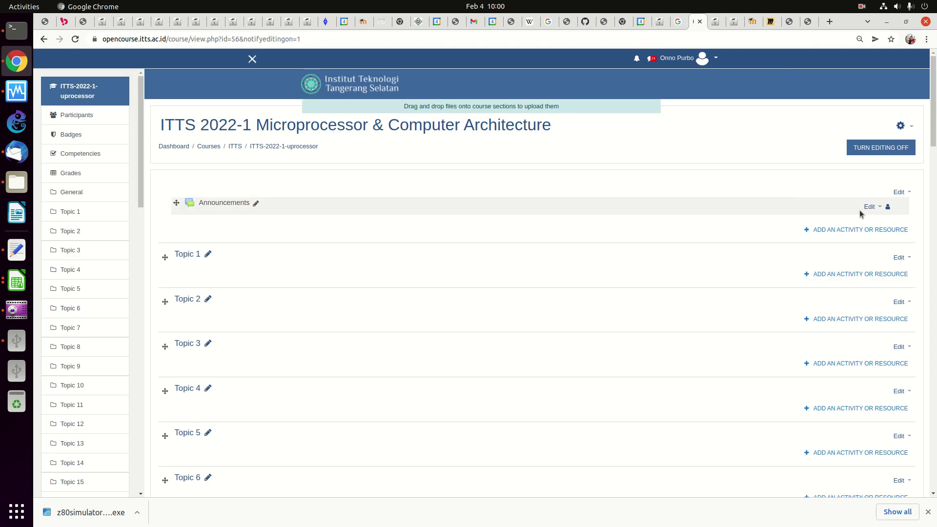
pyautogui.click(898, 192)
pyautogui.click(878, 205)
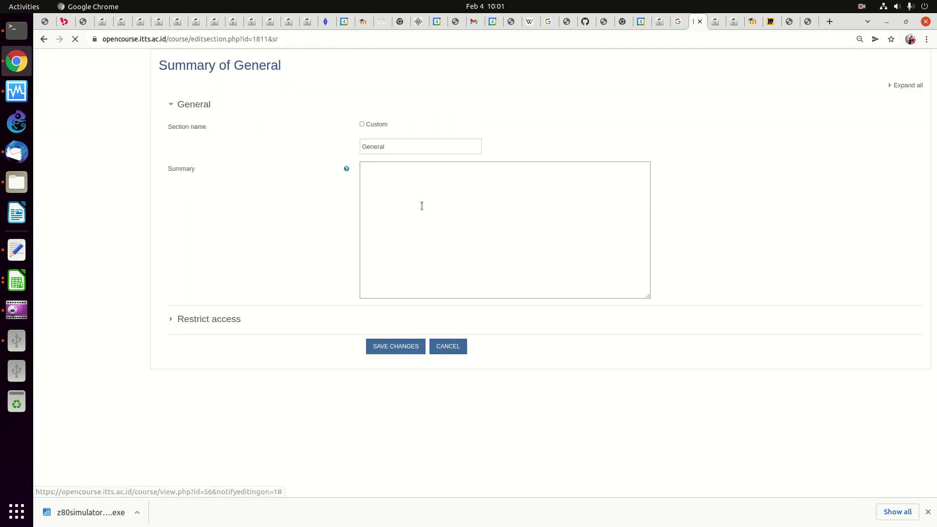
pyautogui.click(385, 202)
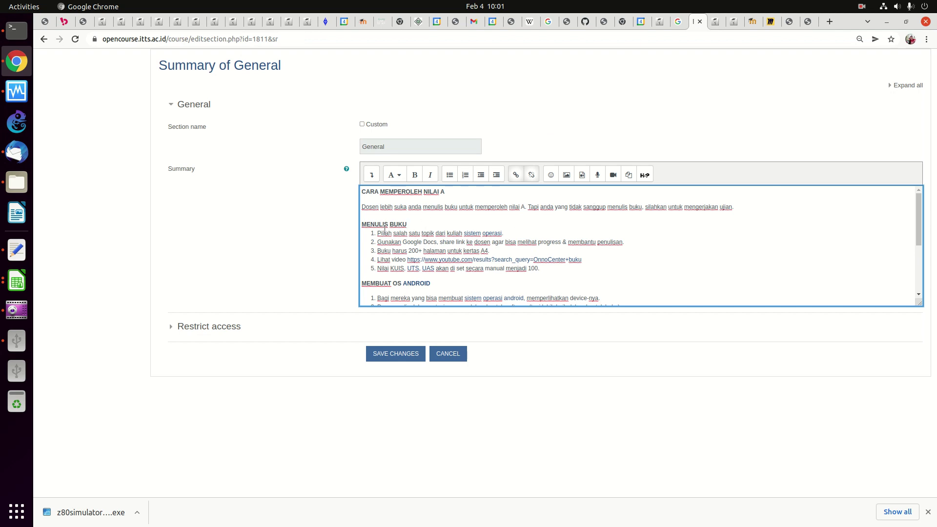
# In the first MENULIS BUKU list item, replace the course topic "sistem operasi" with "Microprocessor & Computer Architecture"
pyautogui.click(531, 236)
pyautogui.press('BackSpace')
pyautogui.press('BackSpace')
pyautogui.press('BackSpace')
pyautogui.press('BackSpace')
pyautogui.press('BackSpace')
pyautogui.press('BackSpace')
pyautogui.press('BackSpace')
pyautogui.press('BackSpace')
pyautogui.press('BackSpace')
pyautogui.press('BackSpace')
pyautogui.press('BackSpace')
pyautogui.press('BackSpace')
pyautogui.press('BackSpace')
pyautogui.press('BackSpace')
pyautogui.press('BackSpace')
pyautogui.write('Microproc')
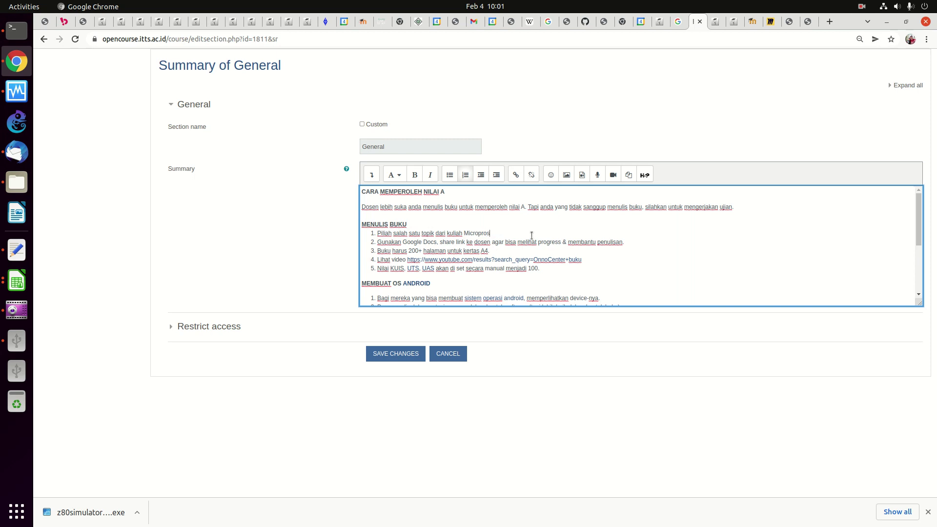
pyautogui.write('essor & Computer Architecture')
# Delete the MEMBUAT OS ANDROID heading with its three list items, including the leftover empty list item
pyautogui.scroll(-2, 505, 288)
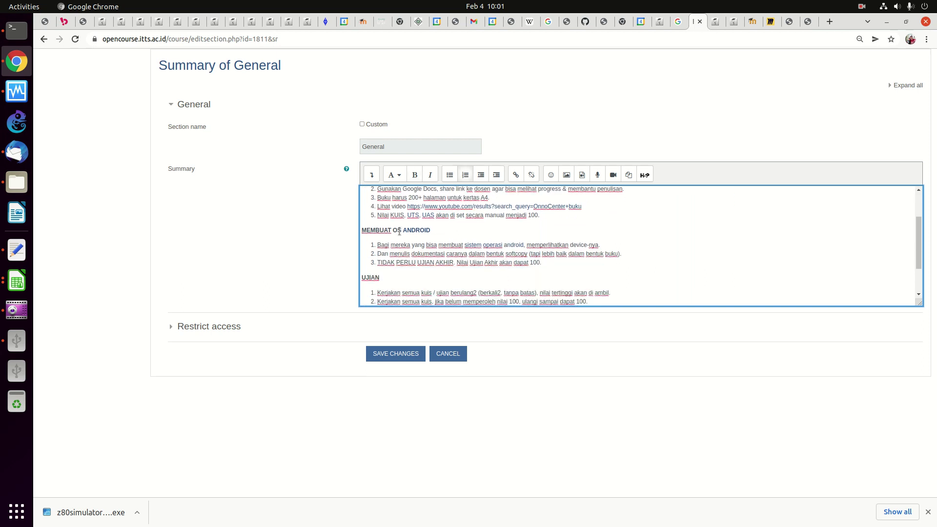
pyautogui.moveTo(555, 264); pyautogui.dragTo(361, 233)
pyautogui.press('BackSpace')
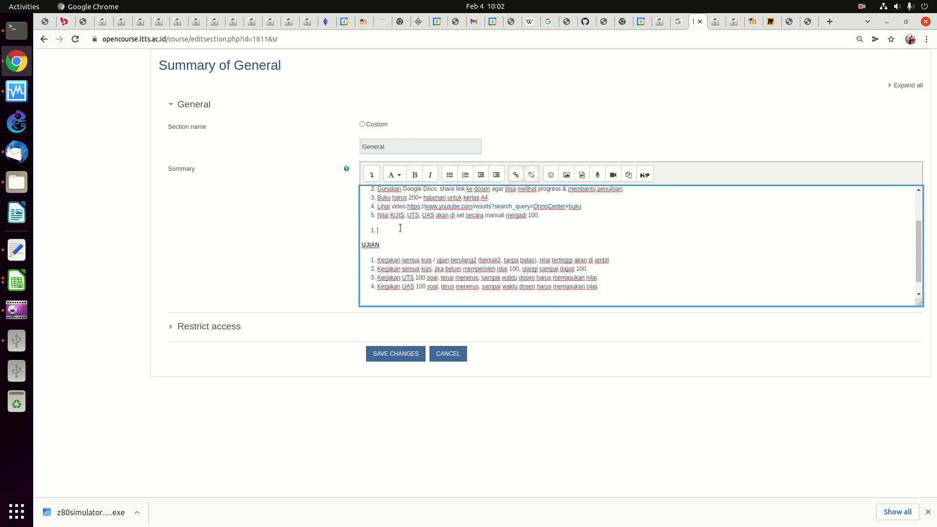
pyautogui.press('BackSpace')
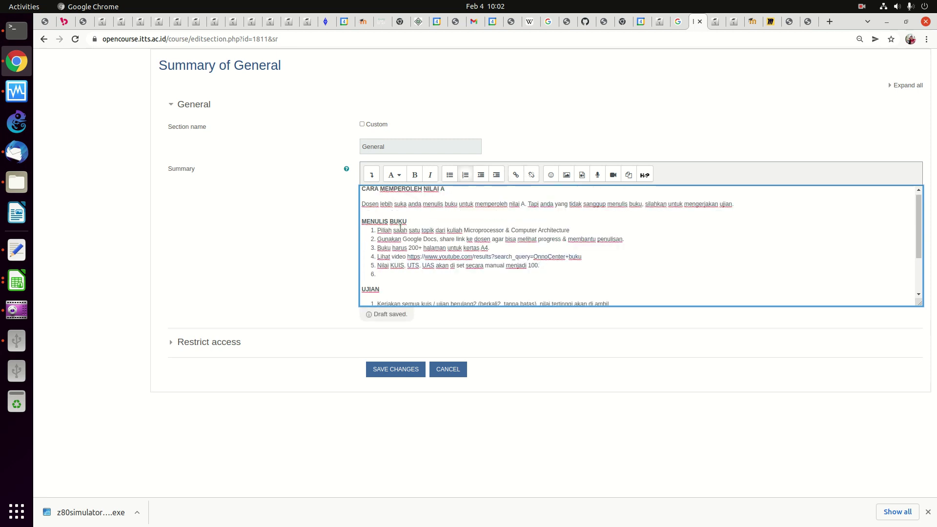
pyautogui.press('BackSpace')
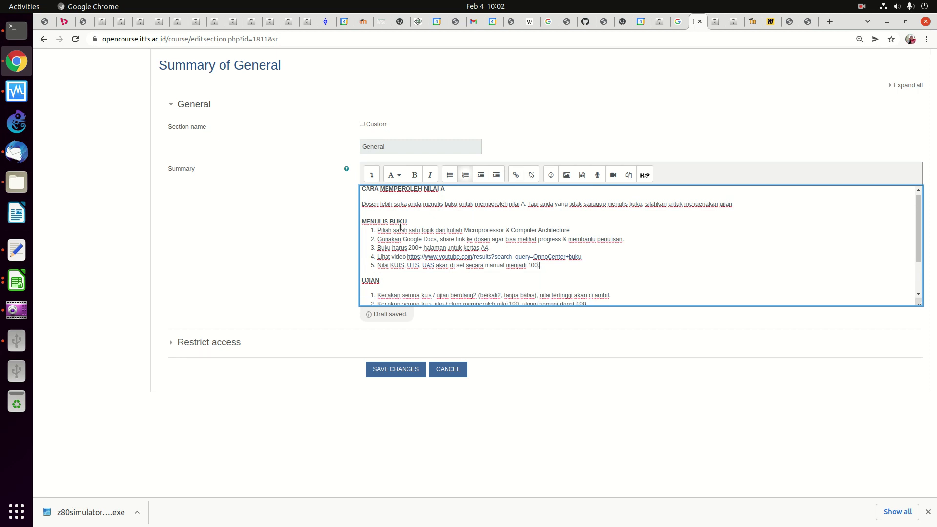
# Remove the blank line after the last UJIAN item and save the General section summary
pyautogui.press('Down')
pyautogui.press('Down')
pyautogui.press('Down')
pyautogui.press('Down')
pyautogui.press('Down')
pyautogui.press('Down')
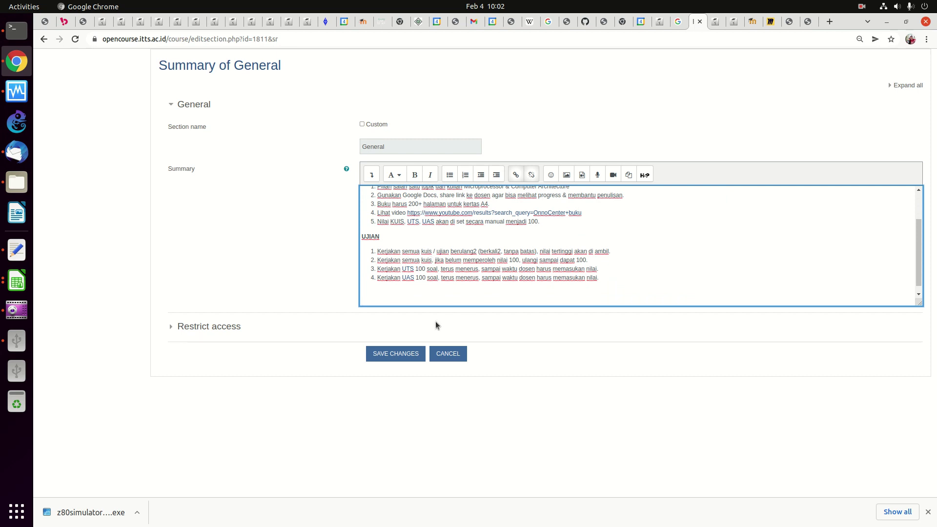
pyautogui.press('BackSpace')
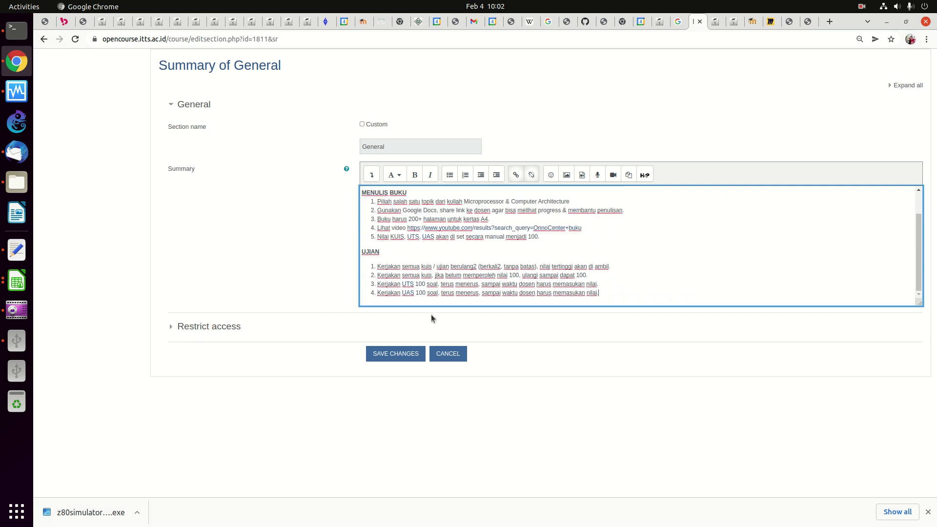
pyautogui.click(397, 353)
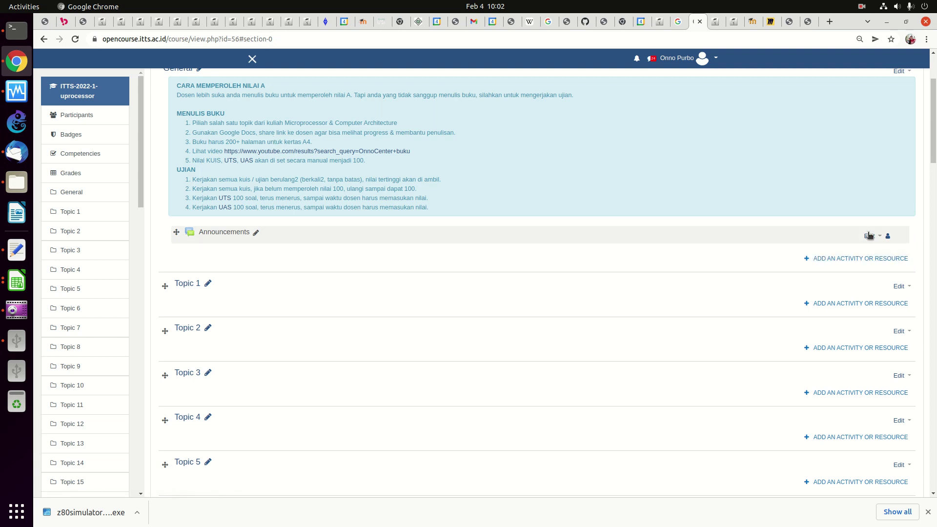
# Delete the Announcements forum from the General section and confirm the deletion
pyautogui.click(869, 236)
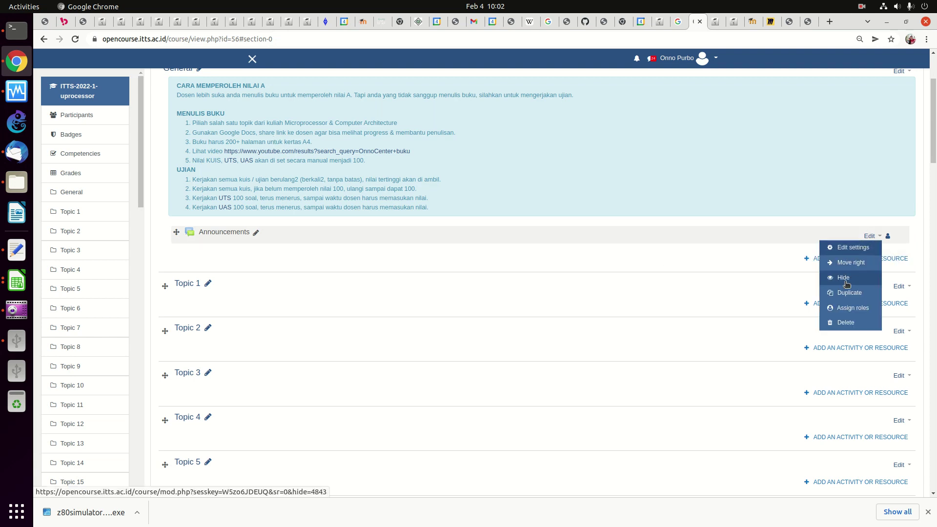
pyautogui.click(845, 322)
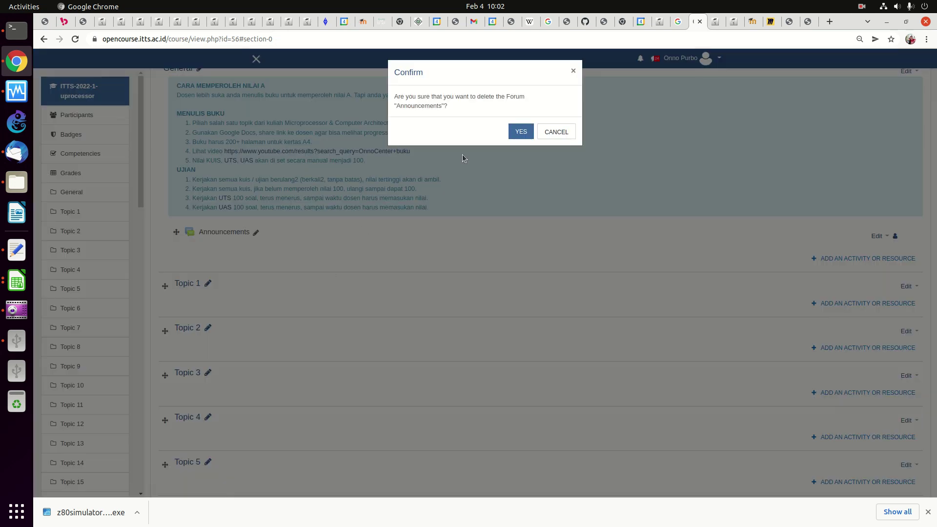
pyautogui.click(521, 132)
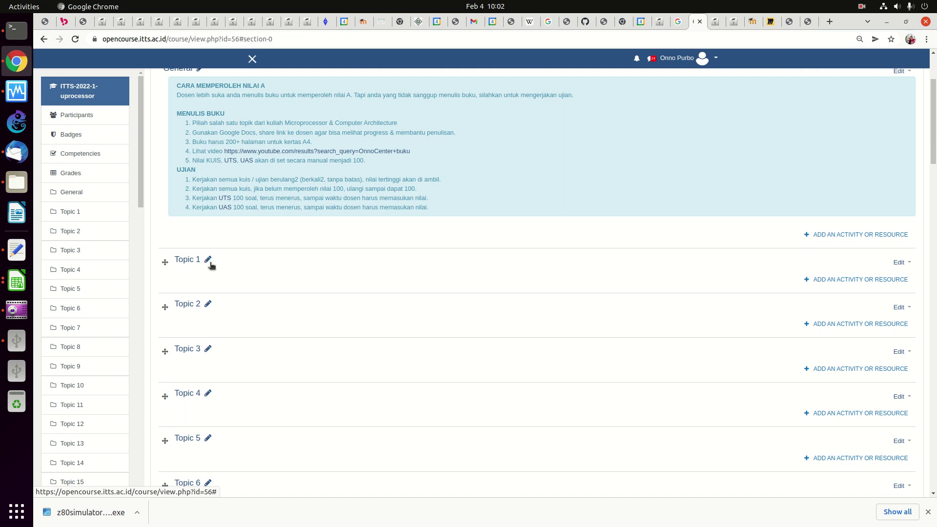
# Rename the Topic 1 section as "Gambaran Umum Computer Architecture"
pyautogui.click(209, 261)
pyautogui.write('Arsitektoi')
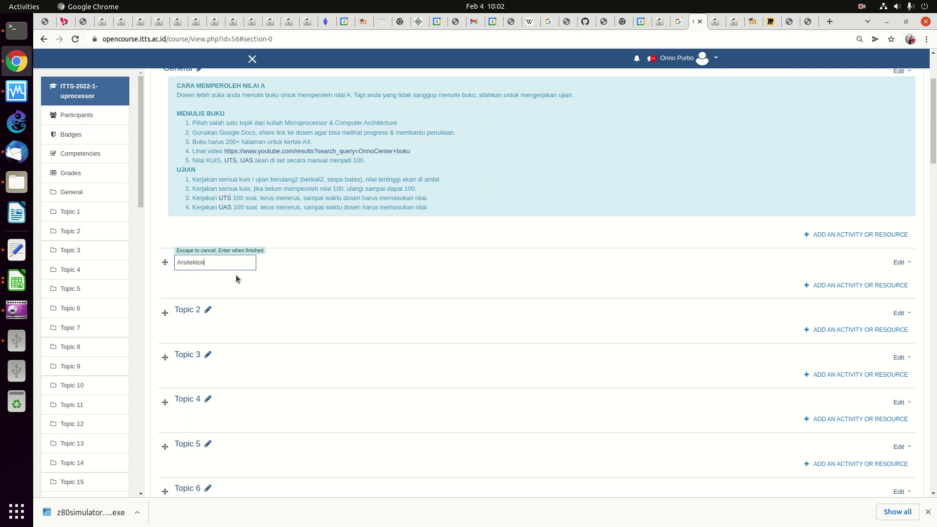
pyautogui.write('ur')
pyautogui.press('BackSpace')
pyautogui.press('BackSpace')
pyautogui.press('BackSpace')
pyautogui.press('BackSpace')
pyautogui.press('BackSpace')
pyautogui.press('BackSpace')
pyautogui.press('BackSpace')
pyautogui.press('BackSpace')
pyautogui.press('BackSpace')
pyautogui.press('BackSpace')
pyautogui.write('Gambaran Umum ArsitektoComputer Architecture')
pyautogui.press('Return')
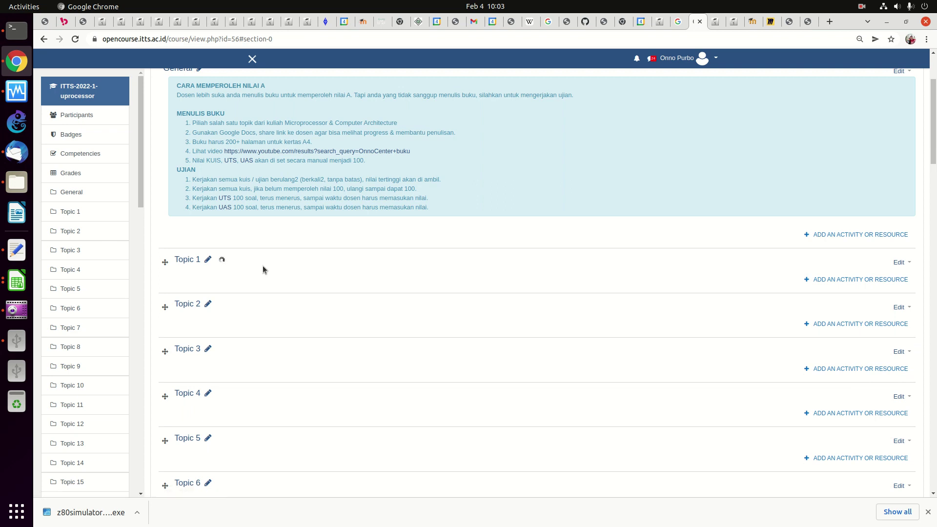
# Rename the Topic 2 section as "Simulator Microprocessor"
pyautogui.click(208, 304)
pyautogui.write('Simulator')
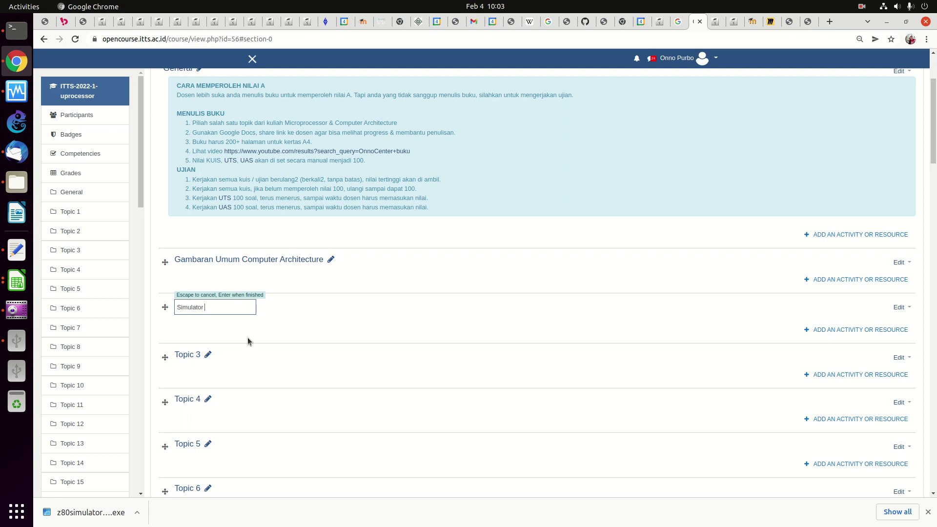
pyautogui.write(' Microprocessor / Microco')
pyautogui.press('BackSpace')
pyautogui.press('BackSpace')
pyautogui.press('BackSpace')
pyautogui.press('BackSpace')
pyautogui.press('BackSpace')
pyautogui.press('BackSpace')
pyautogui.press('BackSpace')
pyautogui.press('Return')
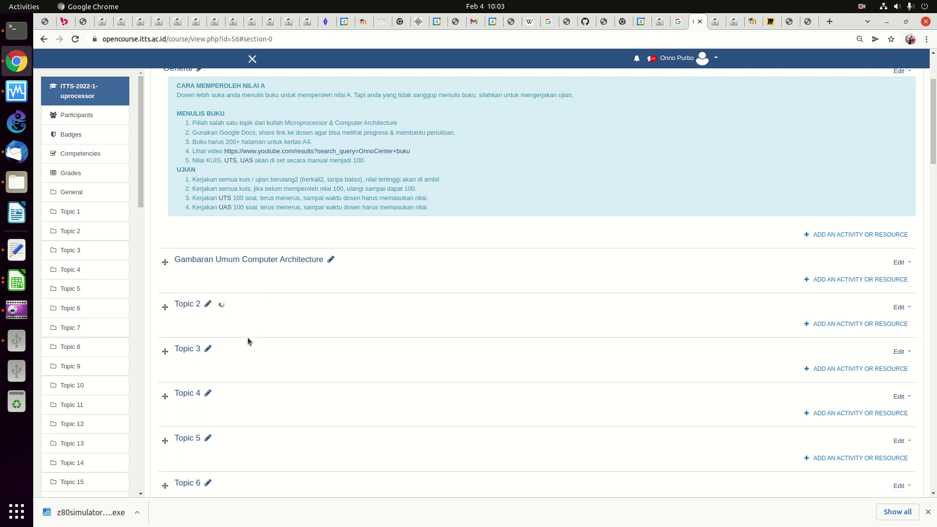
pyautogui.click(191, 349)
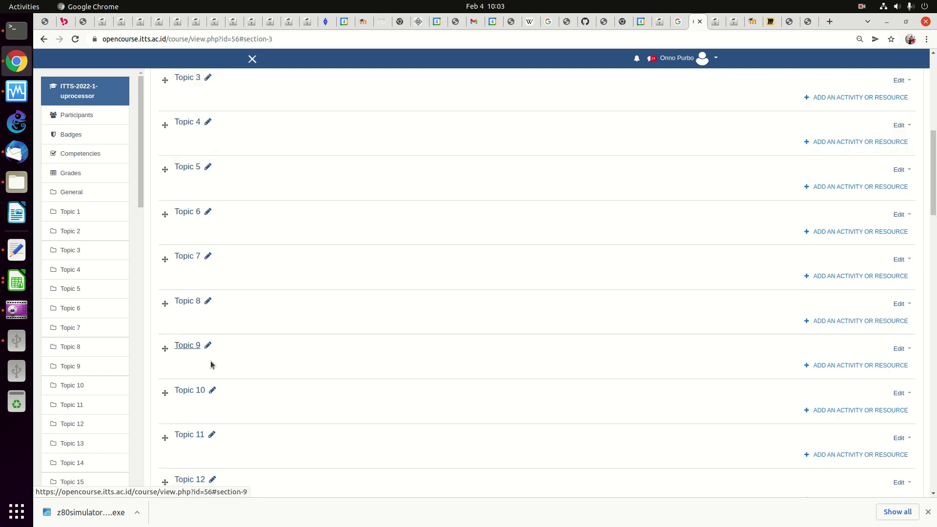
pyautogui.scroll(3, 253, 215)
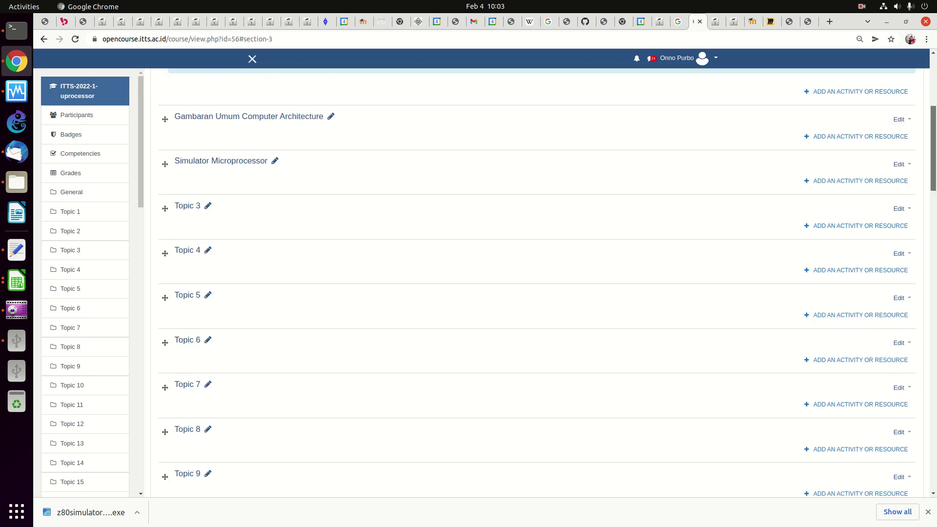
pyautogui.click(186, 209)
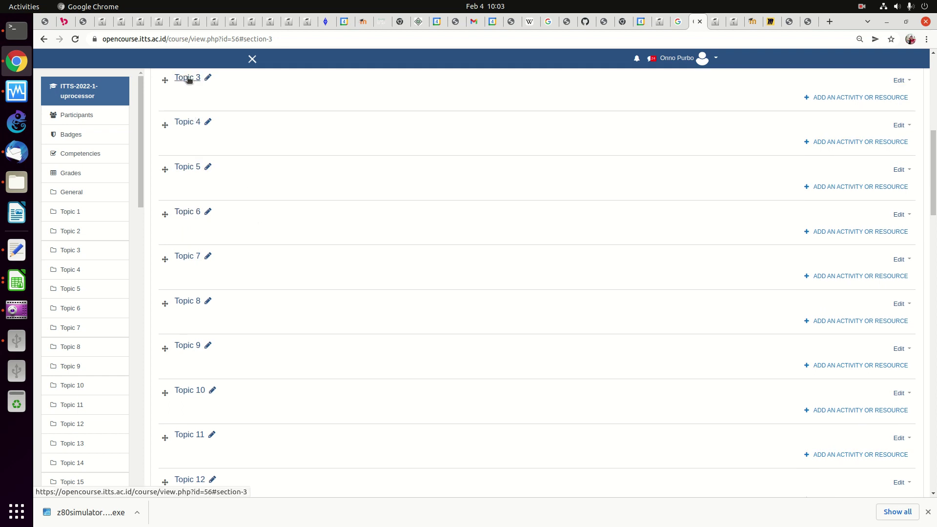
pyautogui.scroll(3, 889, 150)
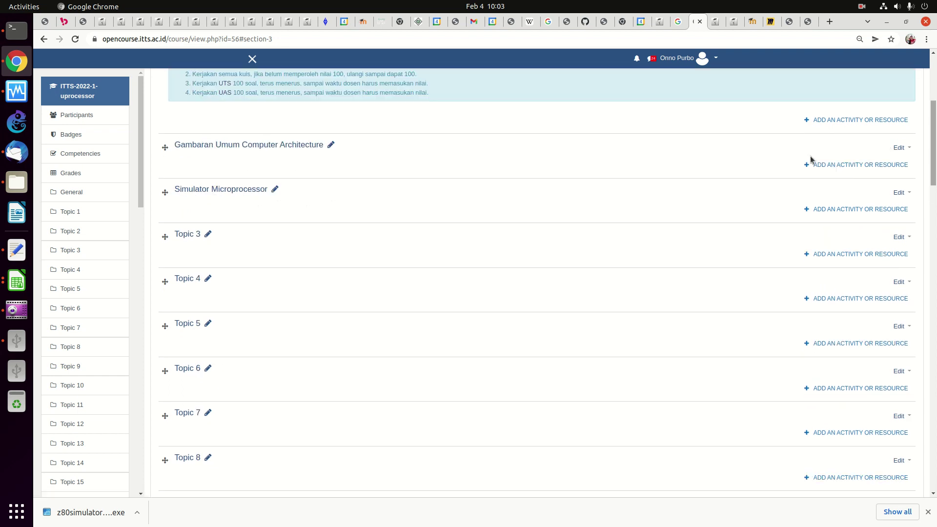
# Rename the Topic 3 section as "Bahasa Assembler"
pyautogui.click(208, 234)
pyautogui.write('Pengguaan')
pyautogui.press('BackSpace')
pyautogui.press('BackSpace')
pyautogui.press('BackSpace')
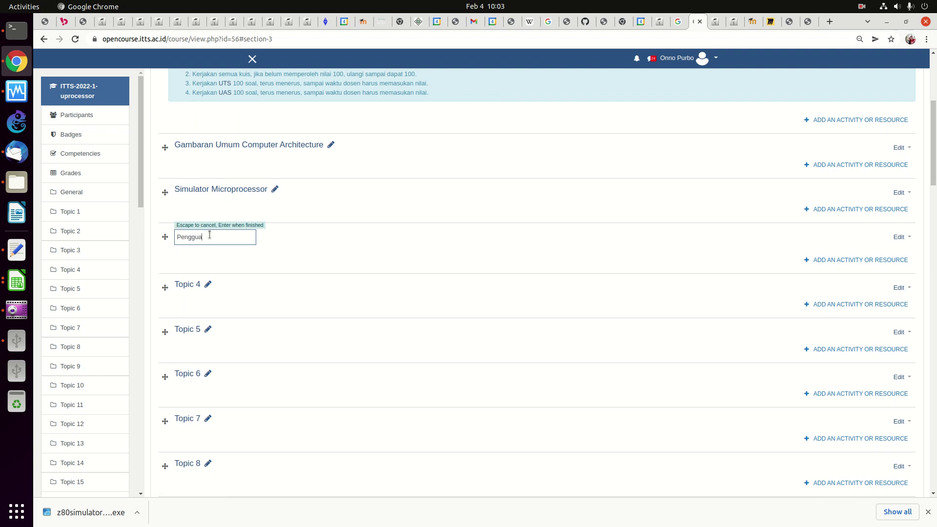
pyautogui.write('a')
pyautogui.press('BackSpace')
pyautogui.write('naan')
pyautogui.press('BackSpace')
pyautogui.press('BackSpace')
pyautogui.press('BackSpace')
pyautogui.press('BackSpace')
pyautogui.press('BackSpace')
pyautogui.press('BackSpace')
pyautogui.press('BackSpace')
pyautogui.press('BackSpace')
pyautogui.press('BackSpace')
pyautogui.press('BackSpace')
pyautogui.press('BackSpace')
pyautogui.write('Bahasa Assembler')
pyautogui.press('Return')
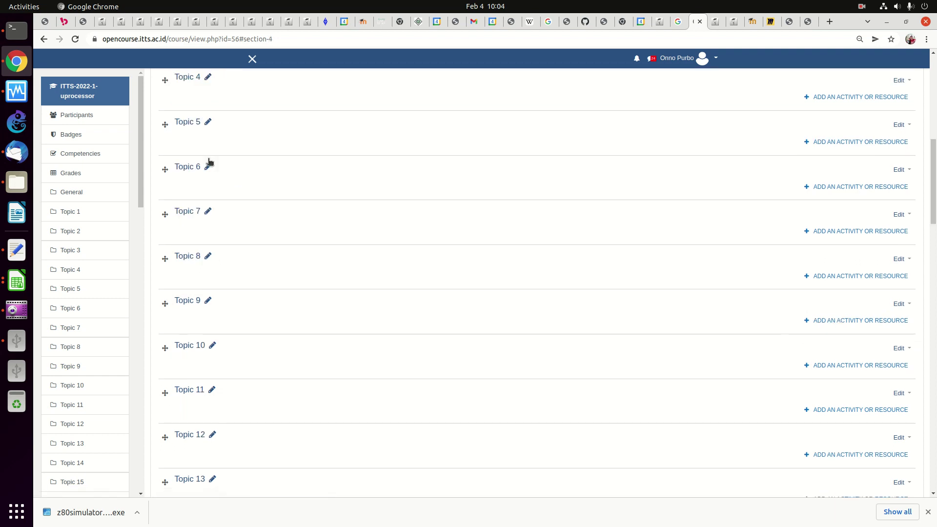
# Rename the Topic 4 section as "Bahasa Assembler: Confoh-Contoh"
pyautogui.scroll(5, 428, 234)
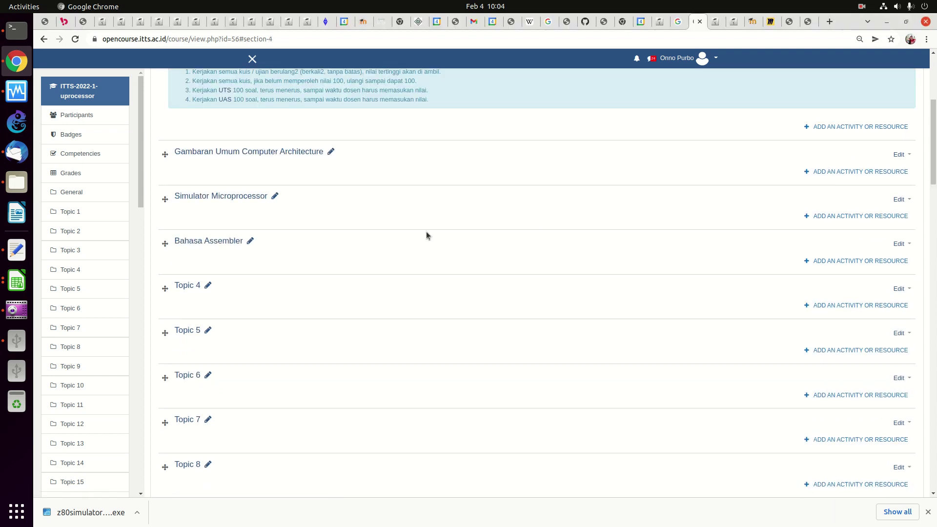
pyautogui.click(190, 286)
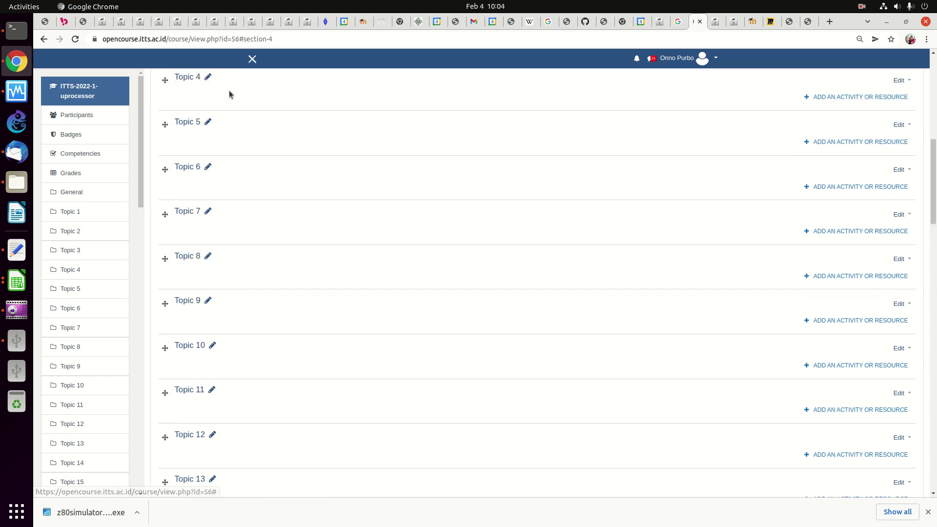
pyautogui.click(205, 79)
pyautogui.write('B')
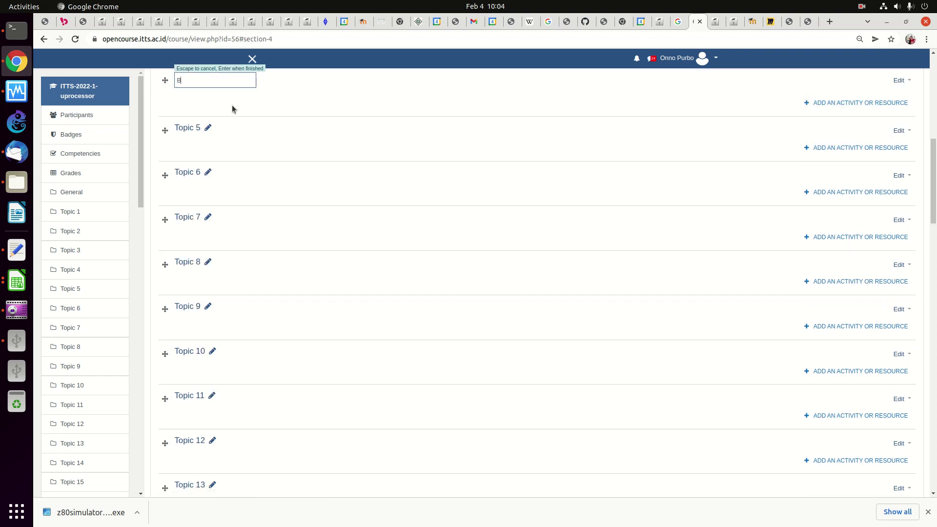
pyautogui.write('ahasa Ass')
pyautogui.write('-Contoh')
pyautogui.press('Return')
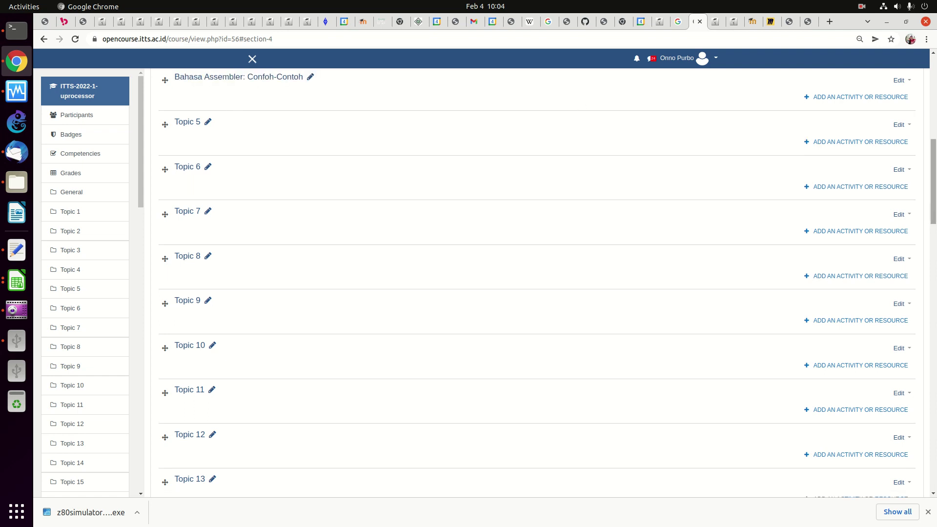
# Copy the section title "Cara Kerja Sistem Operasi Secara Umum" from the ITTS (Open Course) Operating System course
pyautogui.scroll(5, 642, 176)
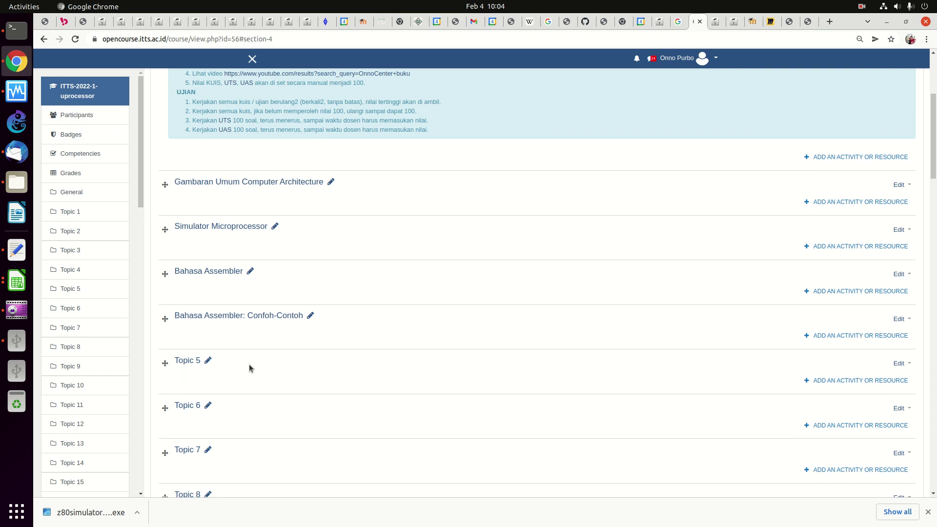
pyautogui.click(717, 21)
pyautogui.click(511, 172)
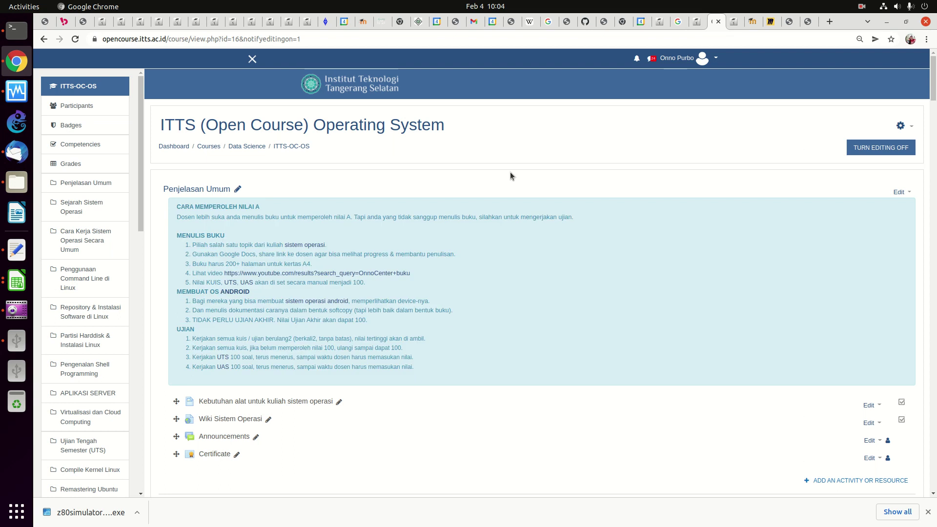
pyautogui.scroll(-8, 511, 172)
pyautogui.scroll(-2, 510, 176)
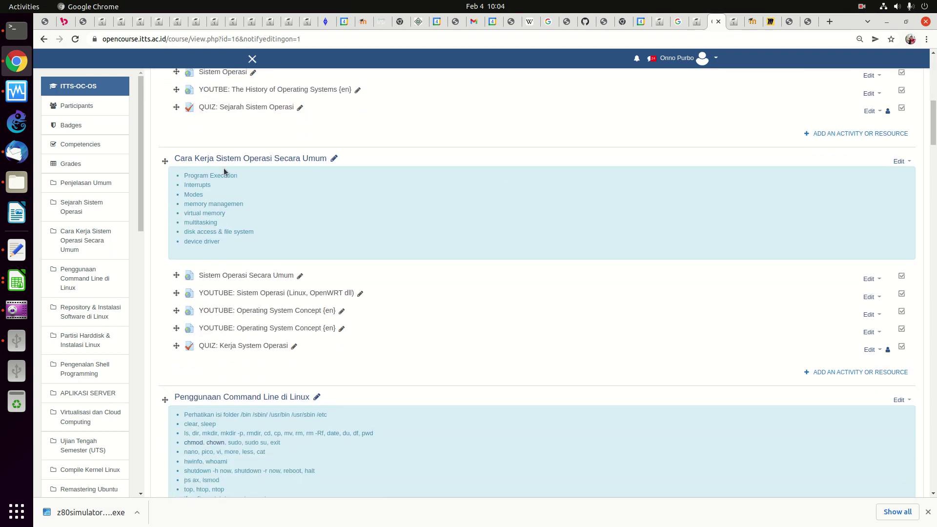
pyautogui.click(334, 159)
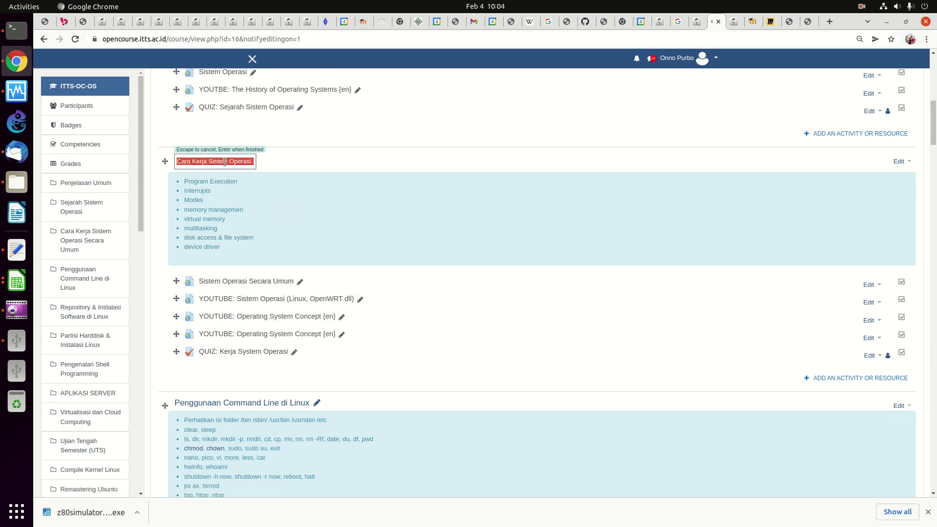
pyautogui.rightClick(226, 163)
pyautogui.click(247, 183)
# Rename the Topic 6 section of the microprocessor course as "Cara Kerja Sistem Operasi Secara Umum"
pyautogui.click(696, 22)
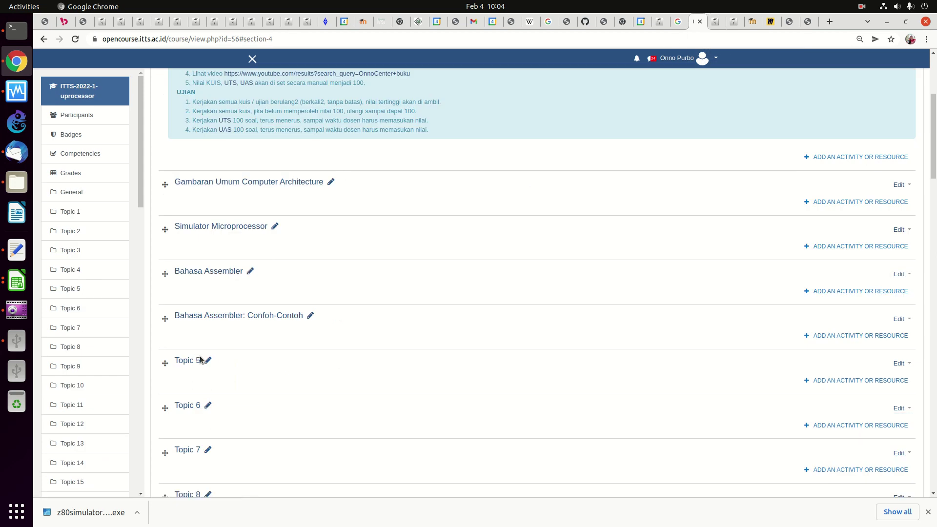
pyautogui.click(208, 405)
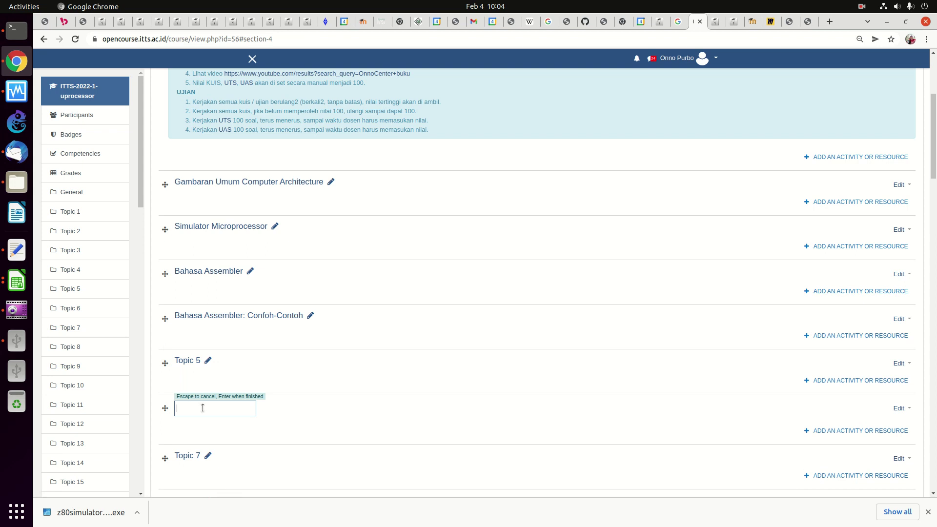
pyautogui.hotkey('ctrl', 'v')
pyautogui.press('Return')
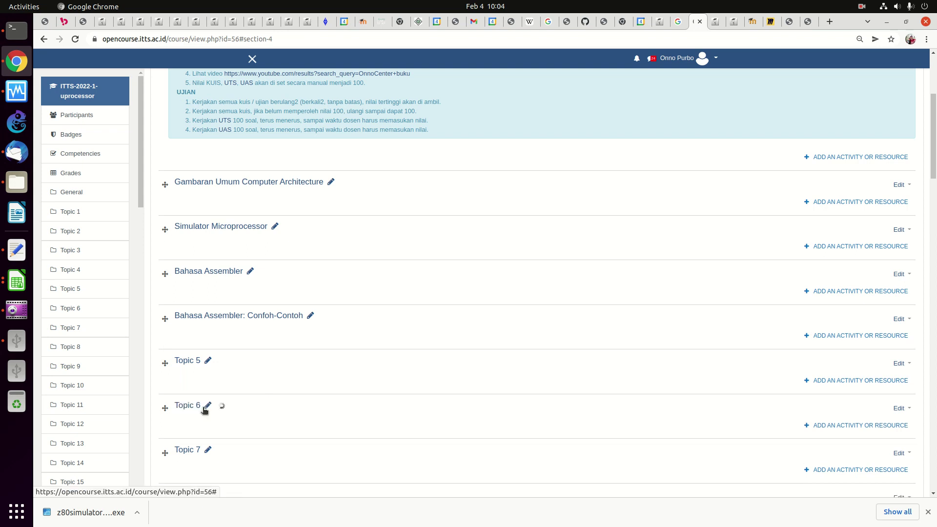
# Copy the full bulleted summary of the "Cara Kerja Sistem Operasi Secara Umum" section from the Operating System course
pyautogui.click(715, 22)
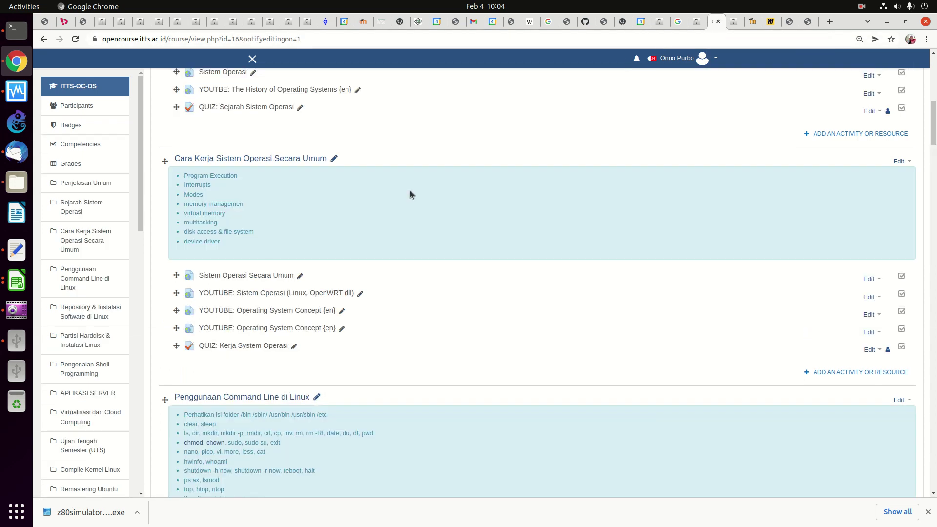
pyautogui.click(899, 161)
pyautogui.click(880, 175)
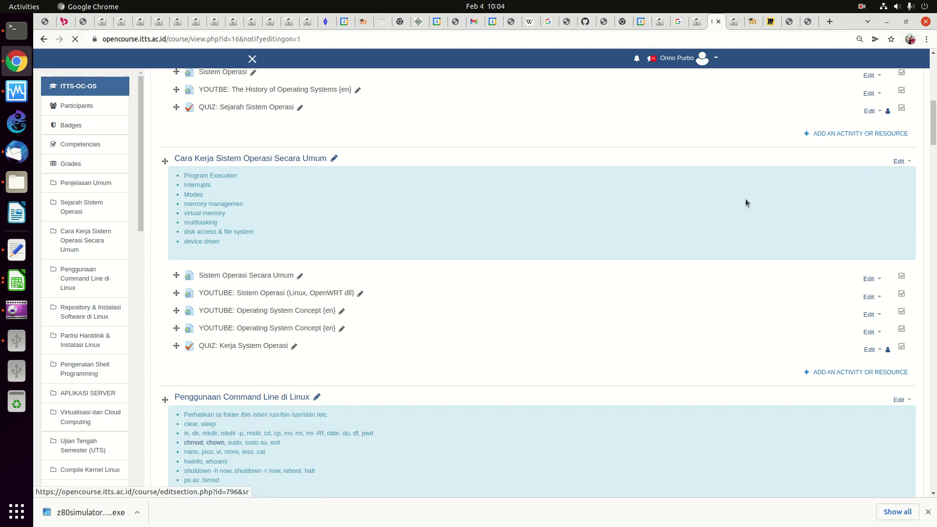
pyautogui.click(424, 230)
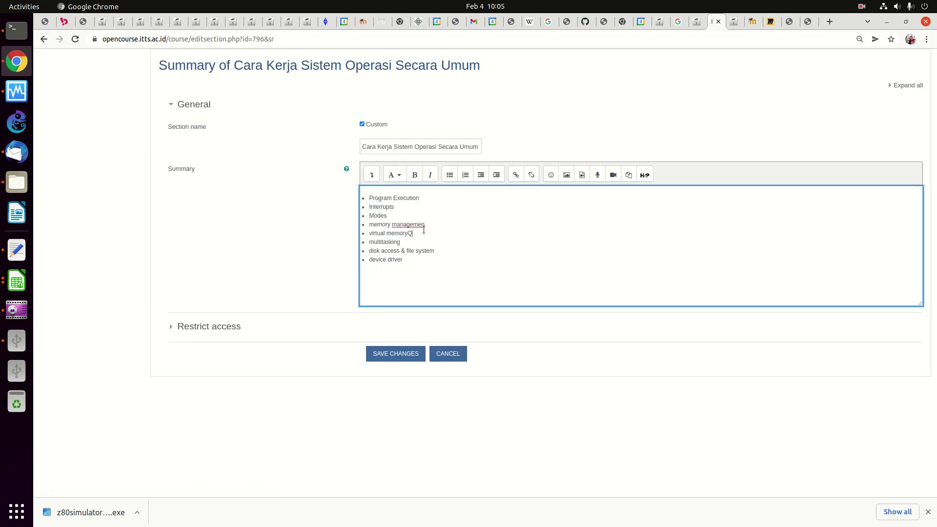
pyautogui.doubleClick(399, 233)
pyautogui.hotkey('ctrl', 'a')
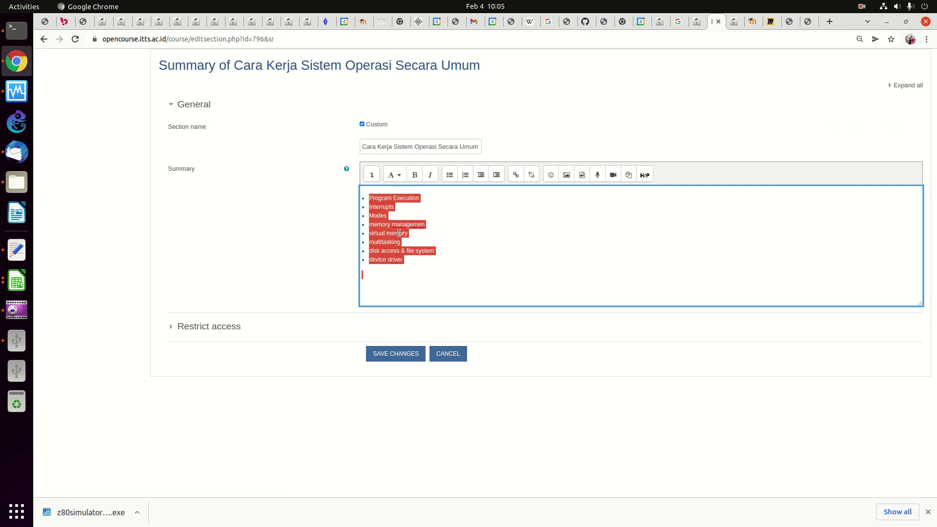
pyautogui.rightClick(409, 236)
pyautogui.click(424, 250)
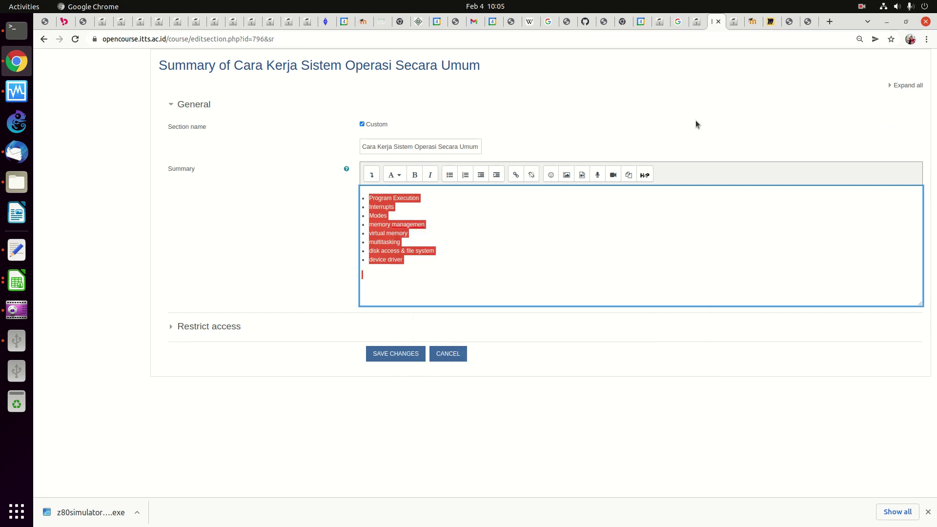
# Paste the copied bullet list as the summary of the microprocessor course's "Cara Kerja Sistem Operasi Secara Umum" section and save it
pyautogui.click(701, 27)
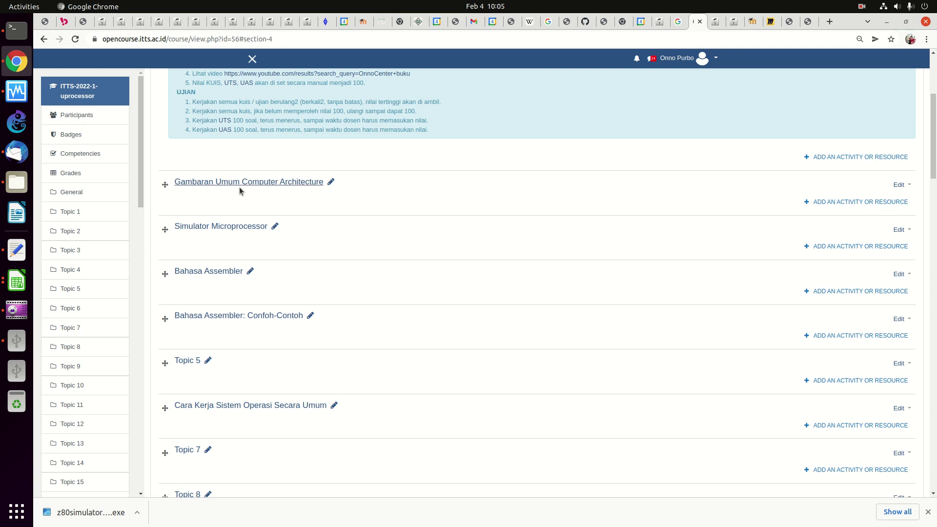
pyautogui.click(899, 409)
pyautogui.click(881, 420)
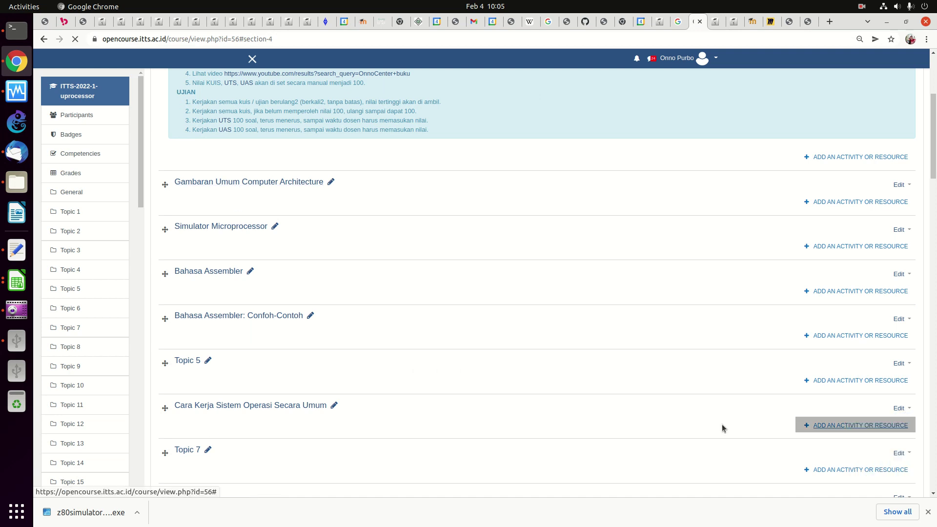
pyautogui.click(370, 204)
pyautogui.hotkey('ctrl', 'v')
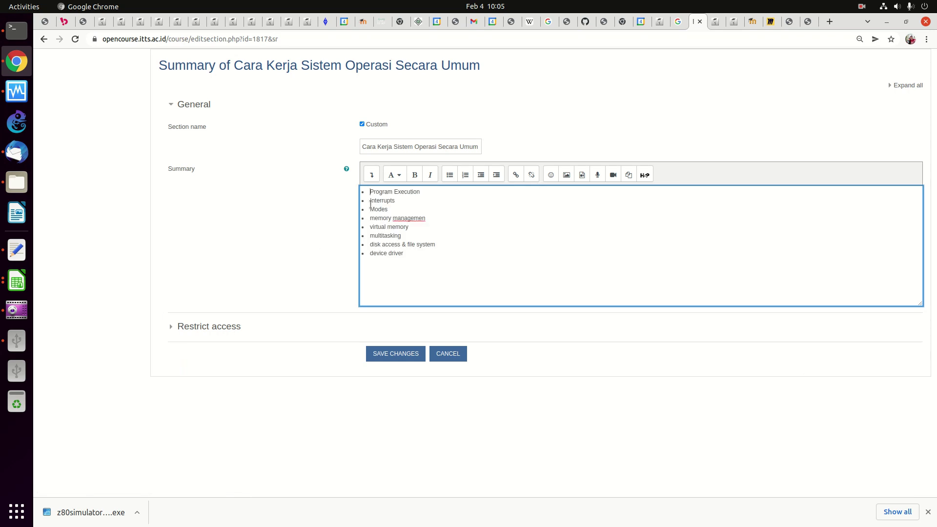
pyautogui.click(392, 353)
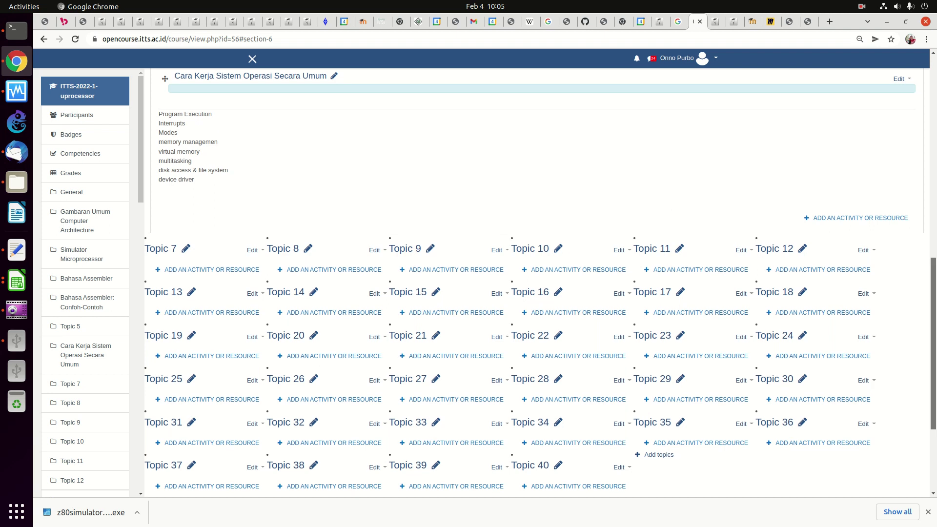
# Inspect the course page layout, then reopen the "Cara Kerja Sistem Operasi Secara Umum" section's summary and save it again
pyautogui.scroll(-10, 909, 351)
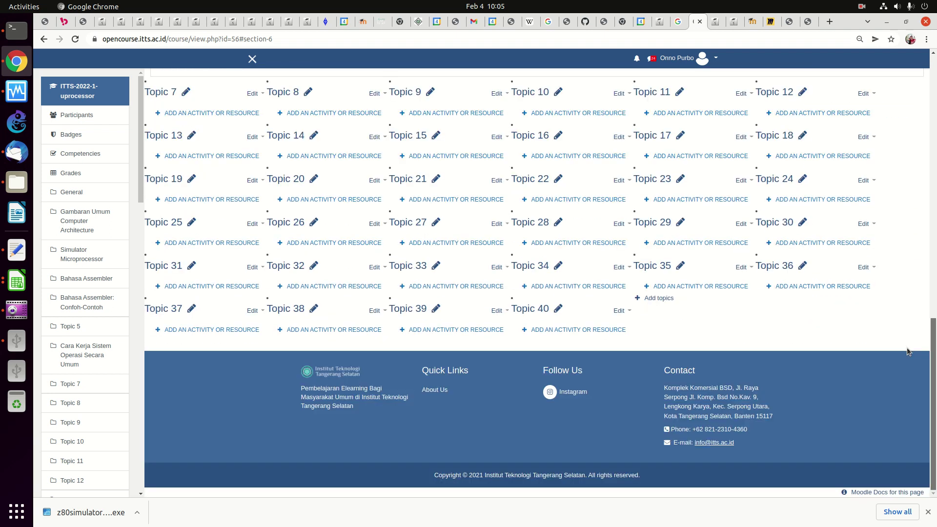
pyautogui.scroll(5, 908, 341)
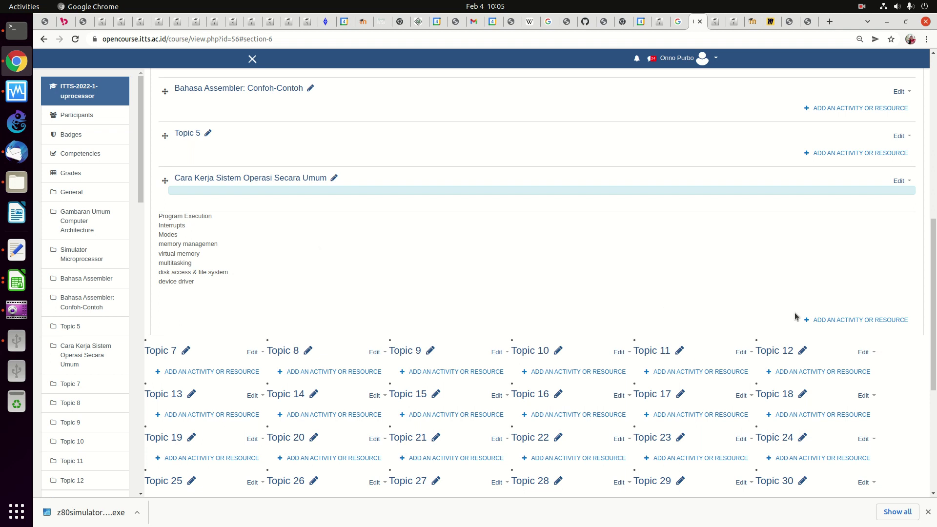
pyautogui.click(898, 181)
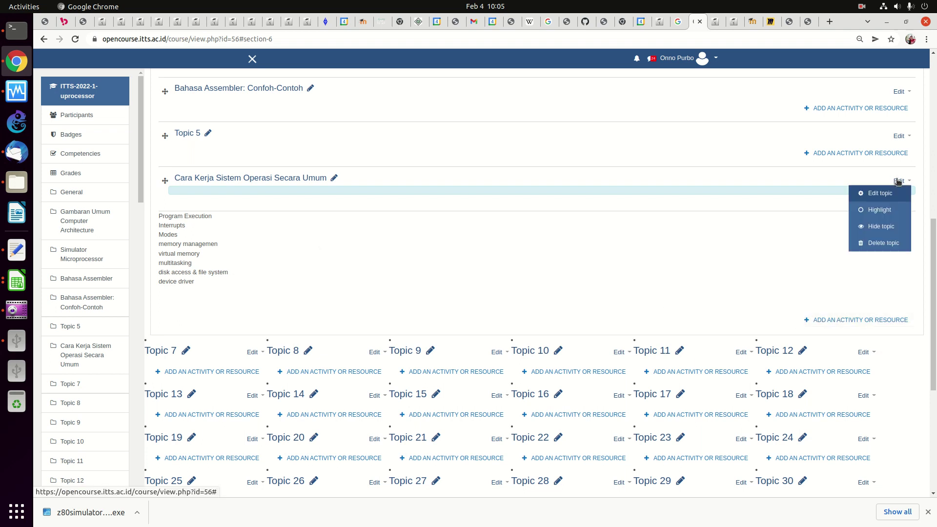
pyautogui.click(872, 194)
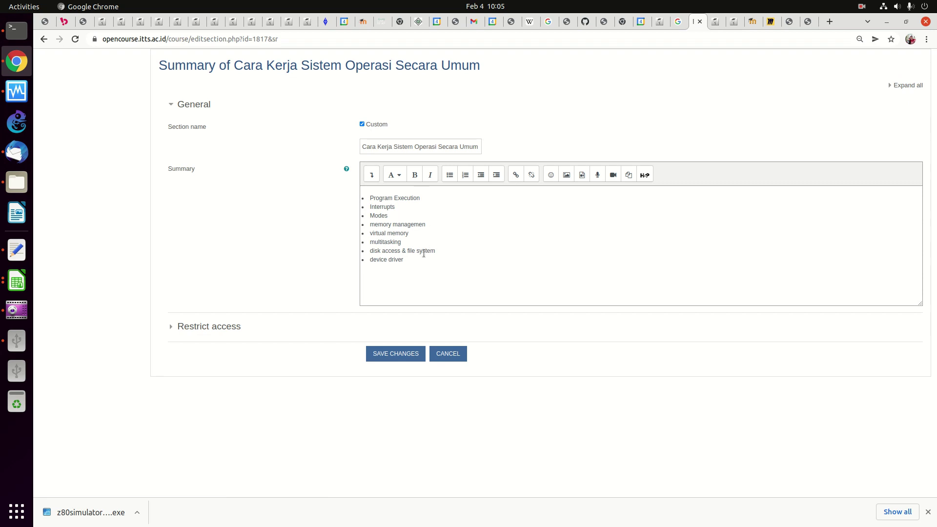
pyautogui.click(399, 355)
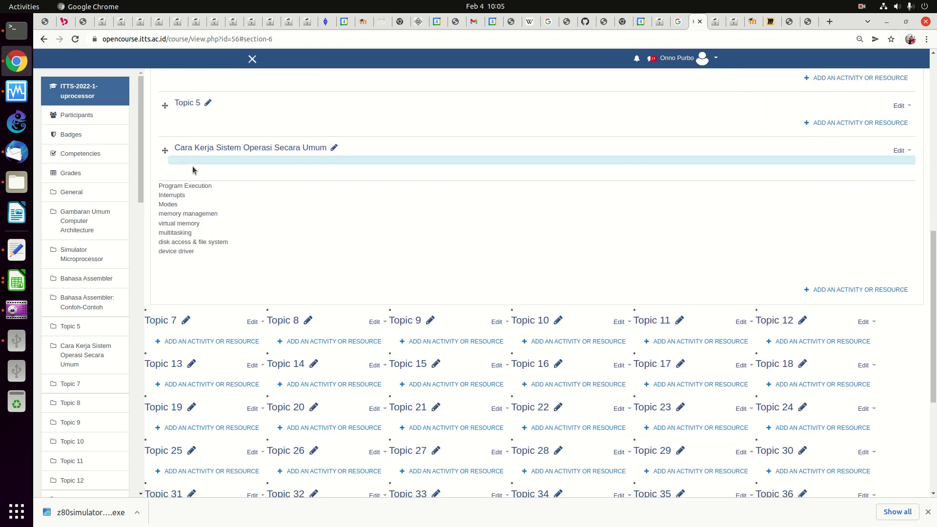
# Delete the microprocessor course's "Cara Kerja Sistem Operasi Secara Umum" topic and leave the Operating System course's summary editor without saving
pyautogui.click(901, 151)
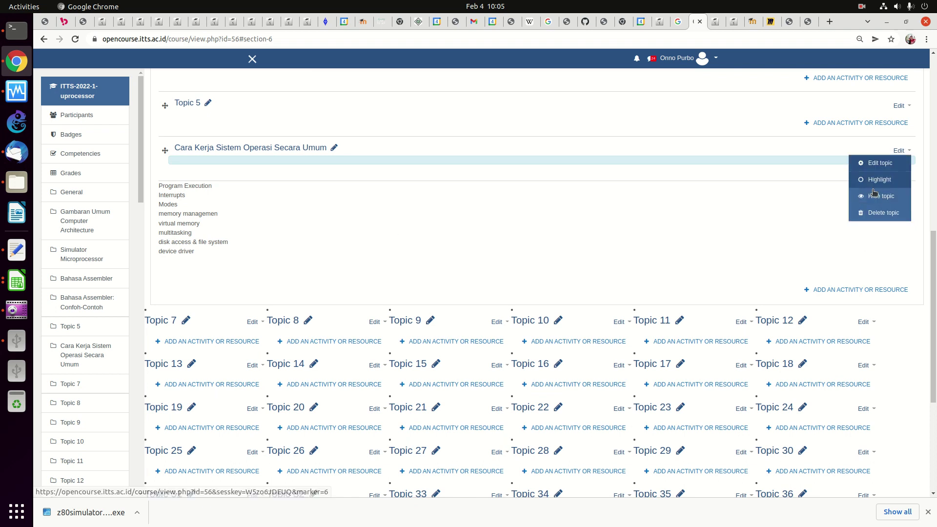
pyautogui.click(871, 215)
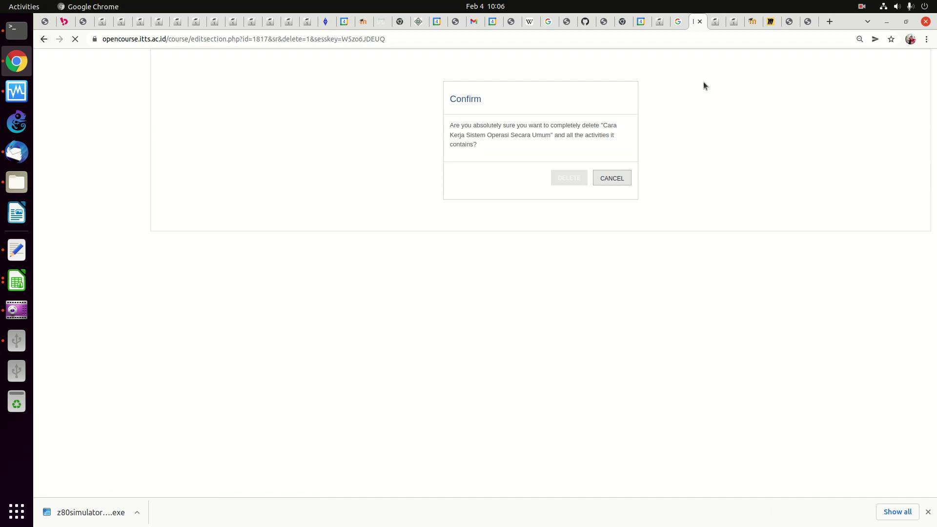
pyautogui.click(700, 21)
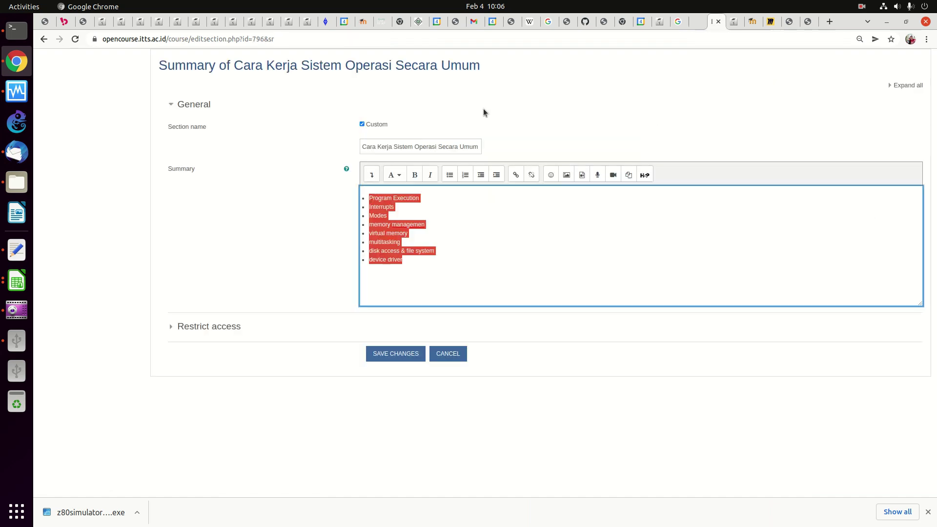
pyautogui.click(44, 39)
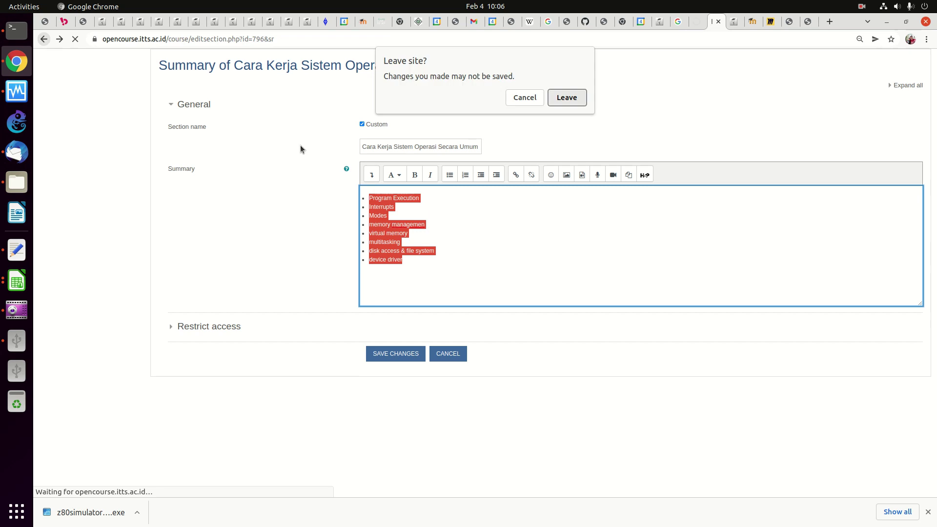
pyautogui.click(565, 99)
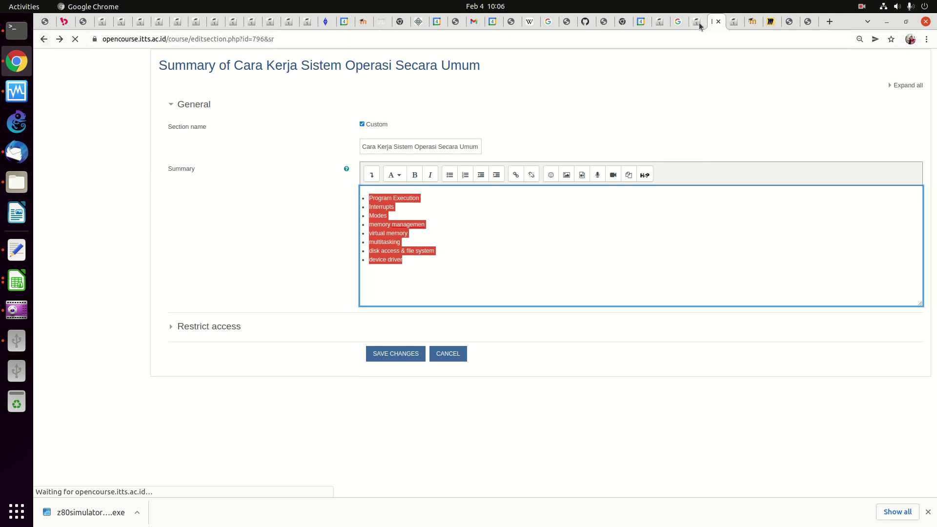
# Copy the section title "Cara Kerja Sistem Operasi Secara Umum" from the Operating System course for the microprocessor course's Topic 6
pyautogui.scroll(3, 494, 125)
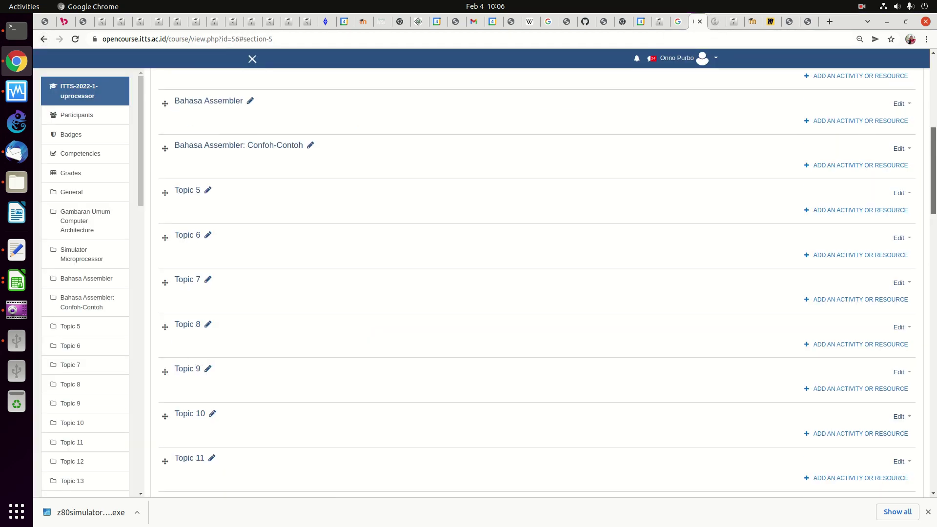
pyautogui.scroll(1, 537, 283)
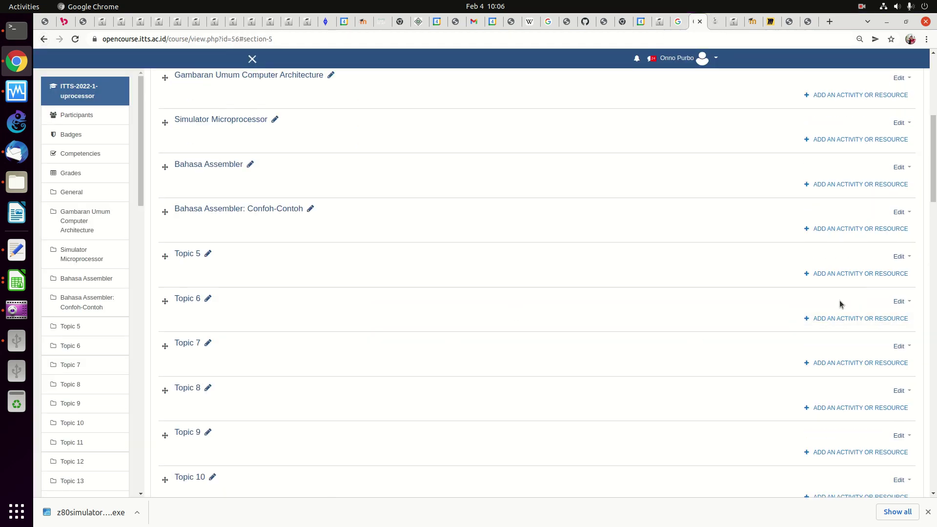
pyautogui.click(208, 299)
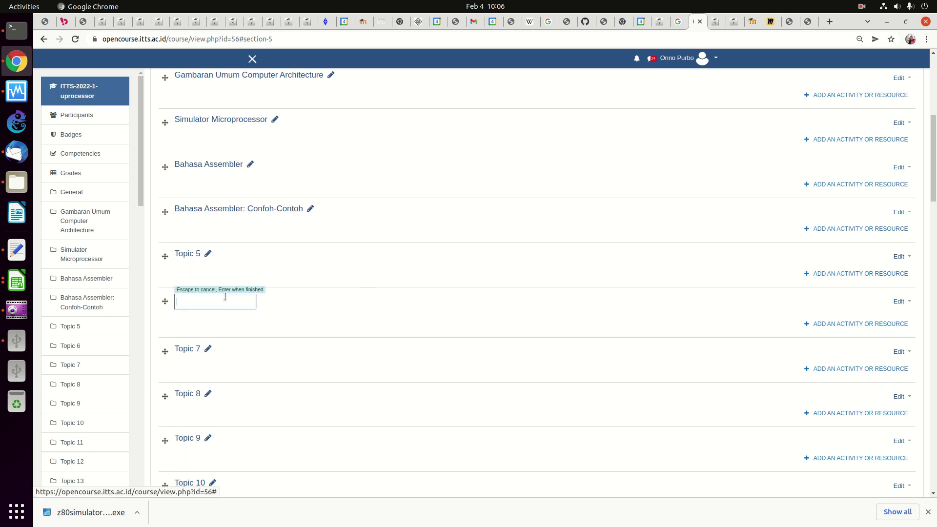
pyautogui.click(712, 25)
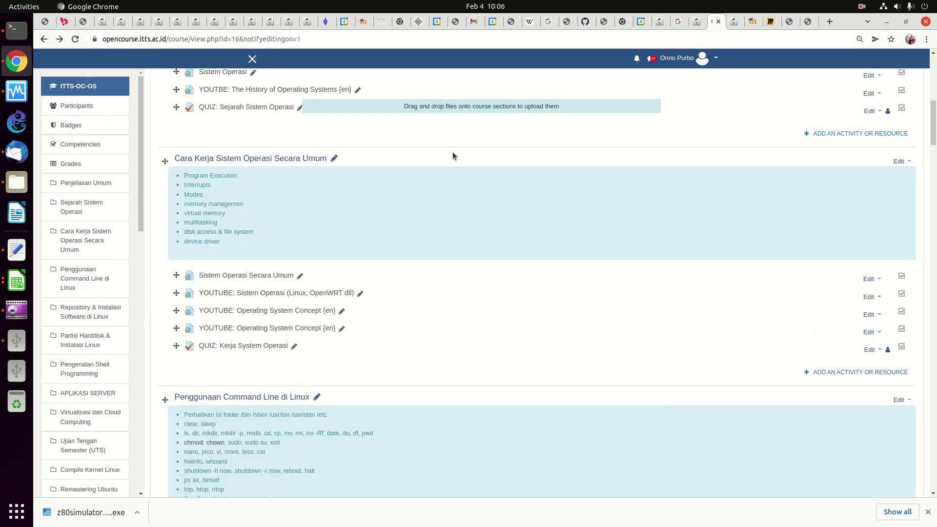
pyautogui.moveTo(326, 160); pyautogui.dragTo(175, 155)
pyautogui.rightClick(195, 159)
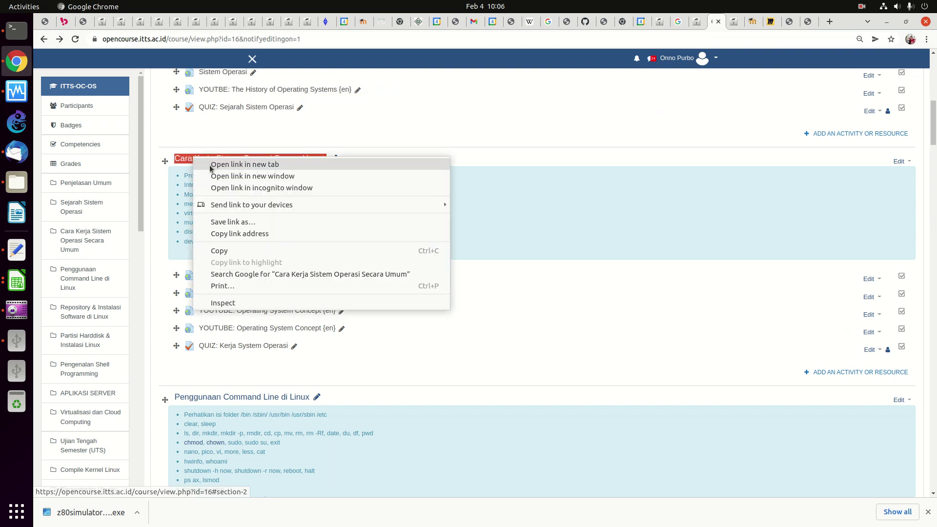
pyautogui.click(233, 250)
# Rename the Topic 6 section as "Cara Kerja Sistem Operasi Secara Umum" using the copied title
pyautogui.click(698, 25)
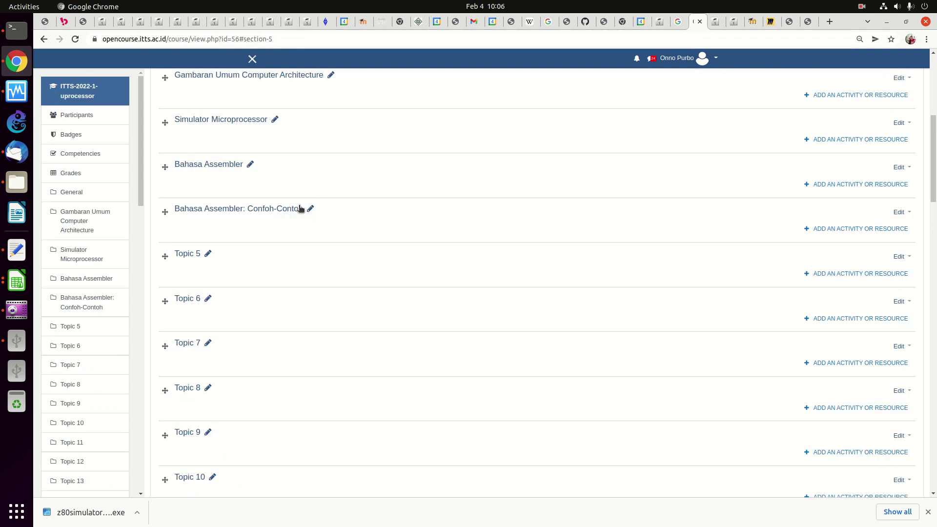
pyautogui.click(208, 299)
pyautogui.hotkey('ctrl', 'v')
pyautogui.press('Return')
# Look through the Operating System course's sections down to Compile Kernel Linux and Remastering Ubuntu for topics to reuse
pyautogui.click(715, 22)
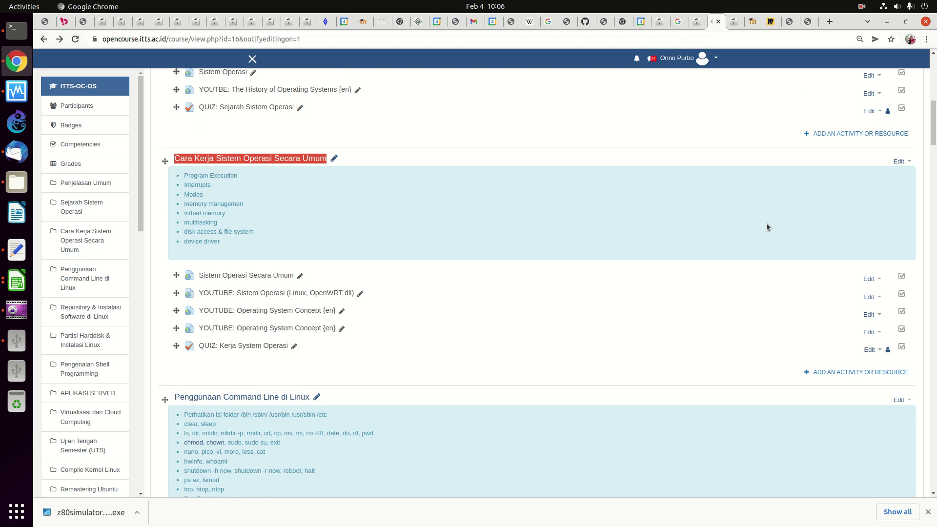
pyautogui.scroll(-5, 933, 148)
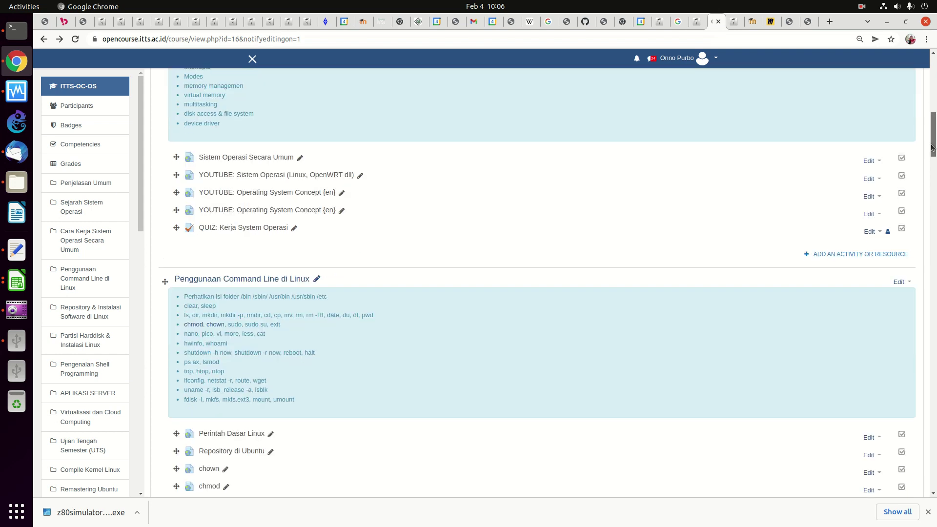
pyautogui.scroll(-4, 921, 169)
pyautogui.scroll(-6, 912, 182)
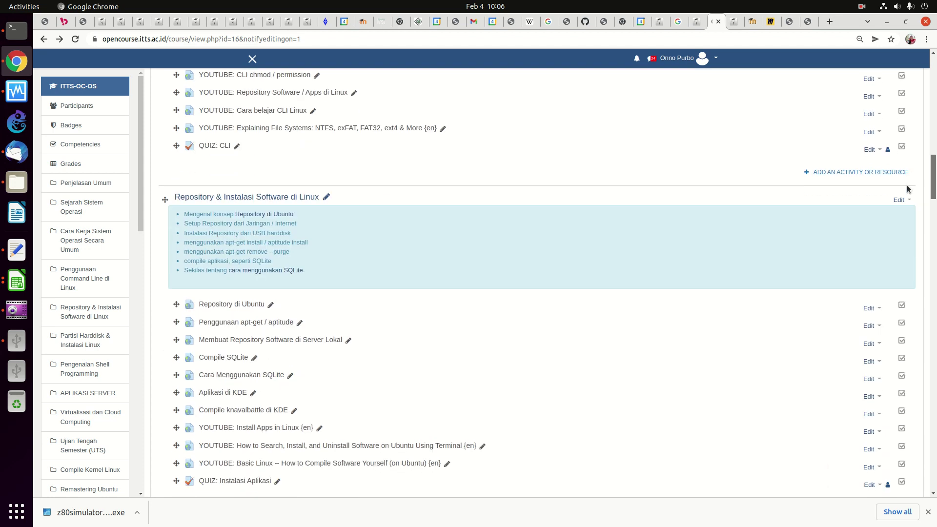
pyautogui.scroll(-7, 895, 206)
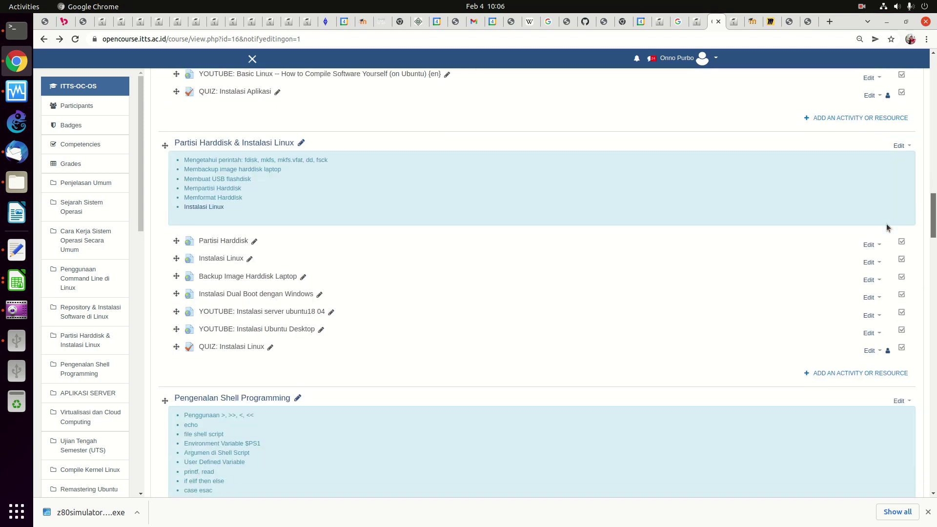
pyautogui.scroll(-5, 877, 247)
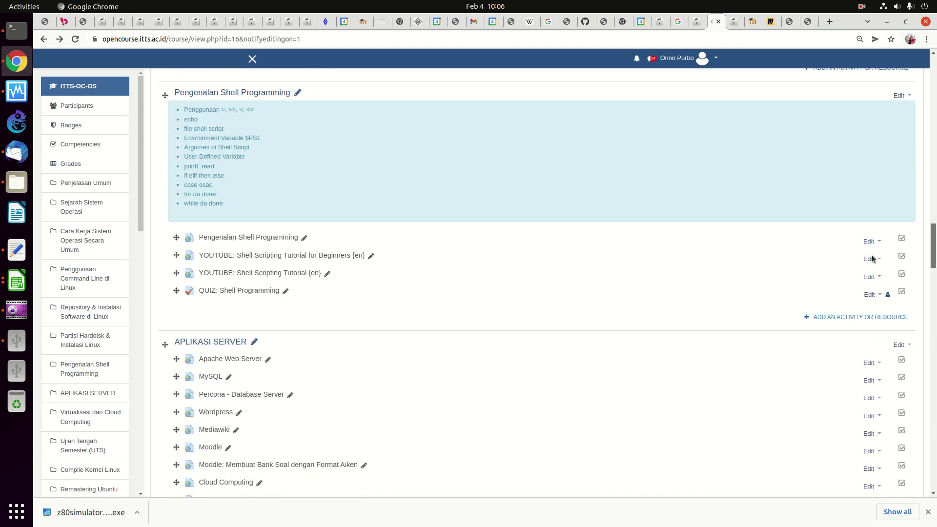
pyautogui.scroll(-7, 859, 282)
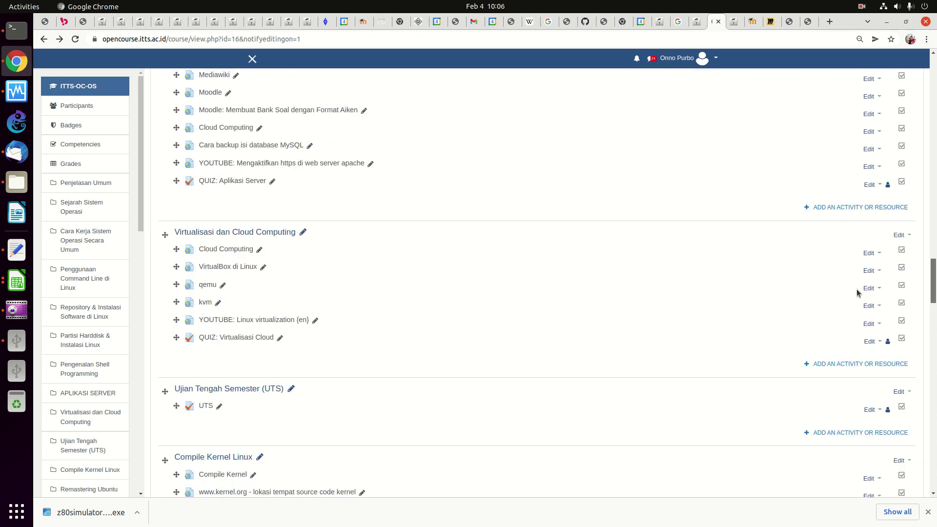
pyautogui.scroll(-3, 848, 306)
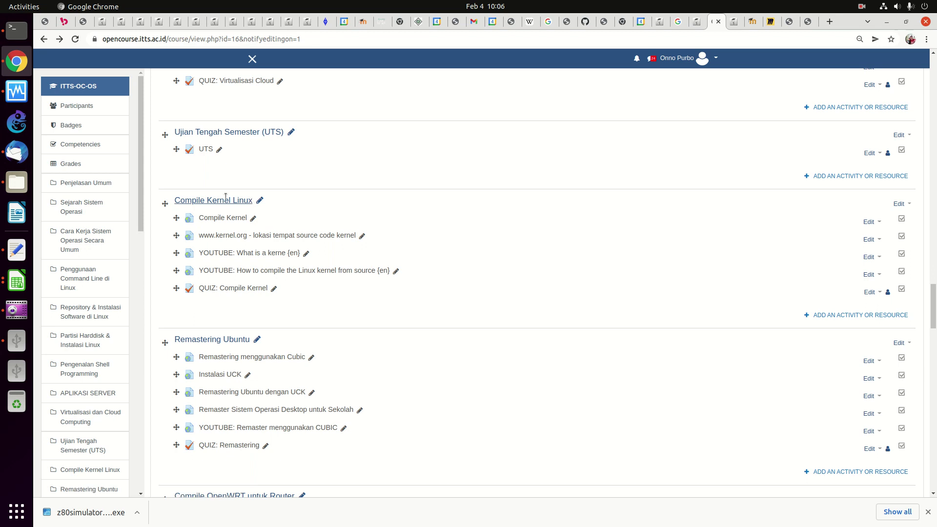
# Copy the section title "Compile Kernel Linux" from the Operating System course and use it to rename the microprocessor course's Topic 7
pyautogui.moveTo(253, 200); pyautogui.dragTo(187, 198)
pyautogui.rightClick(186, 199)
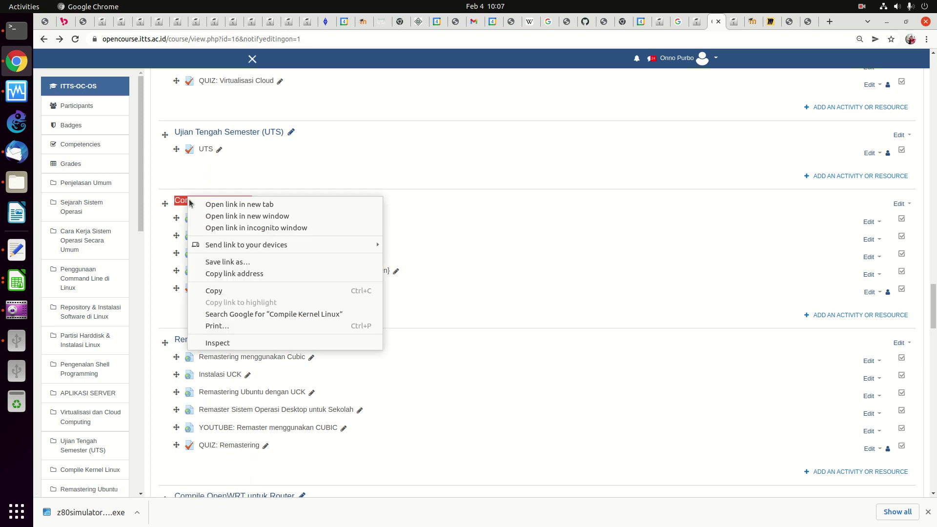
pyautogui.click(218, 291)
pyautogui.click(697, 22)
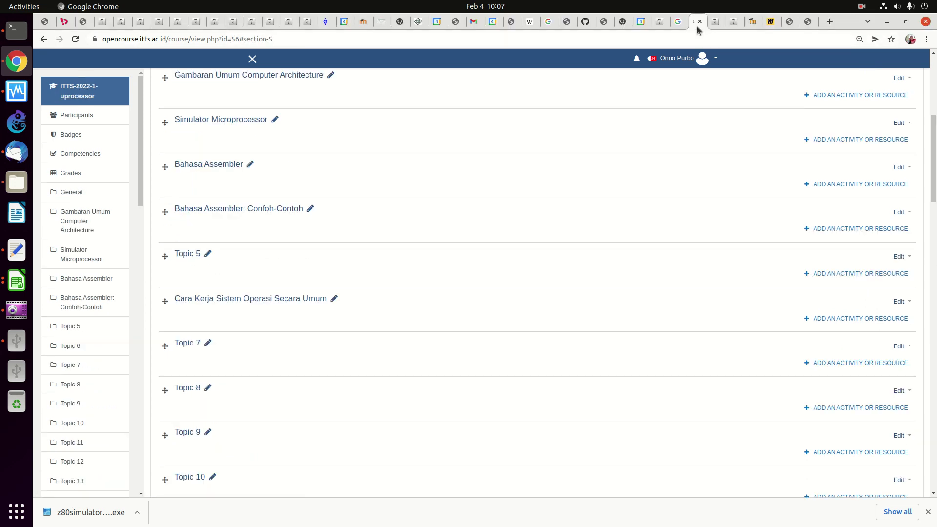
pyautogui.click(208, 343)
pyautogui.hotkey('ctrl', 'v')
pyautogui.press('Return')
# Copy the OpenWRT section heading from the Operating System course and rename the microprocessor course's Topic 8 as "Edit Compile OpenWRT untuk Router"
pyautogui.click(714, 23)
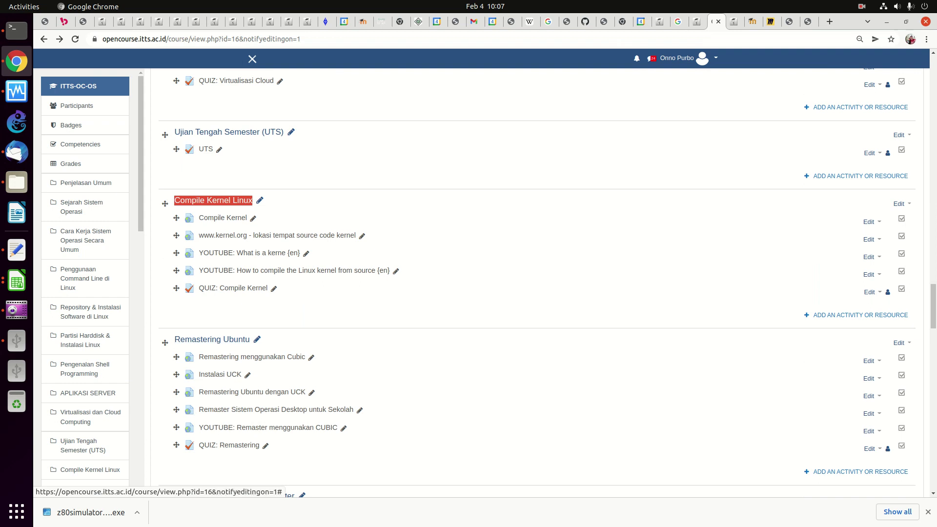
pyautogui.moveTo(935, 300); pyautogui.dragTo(932, 334)
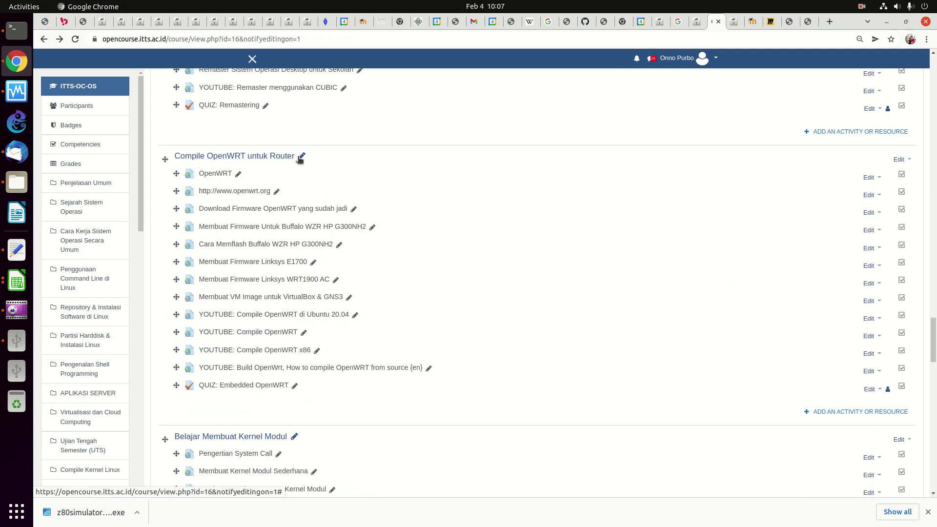
pyautogui.moveTo(294, 156); pyautogui.dragTo(206, 161)
pyautogui.rightClick(206, 160)
pyautogui.click(241, 252)
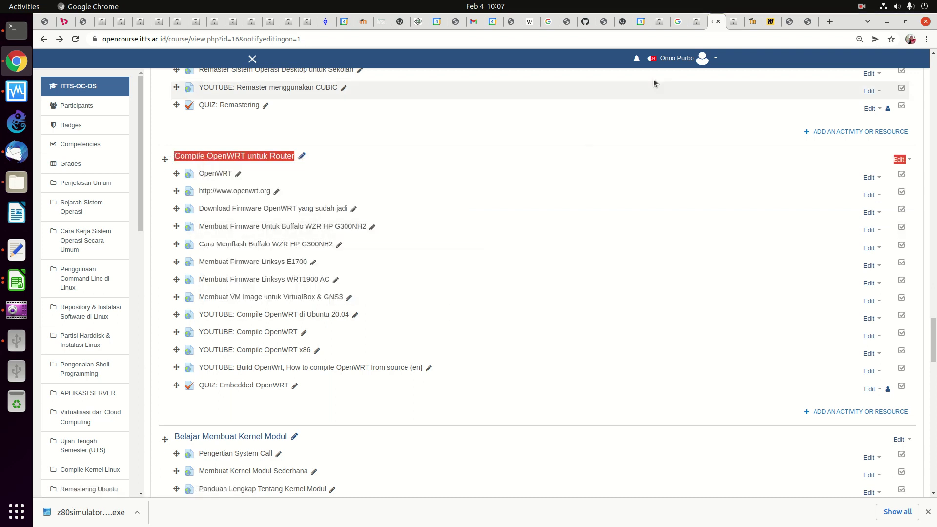
pyautogui.click(701, 25)
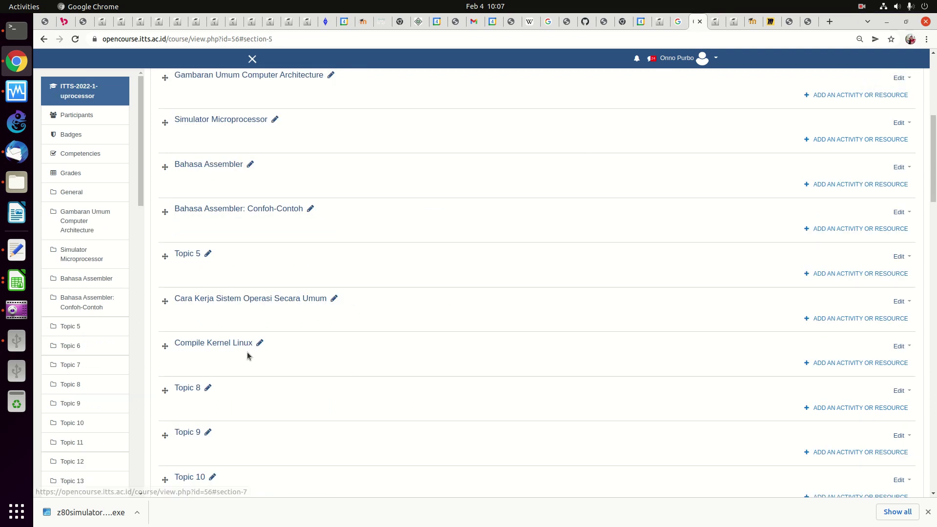
pyautogui.click(209, 388)
pyautogui.hotkey('ctrl', 'v')
pyautogui.press('Return')
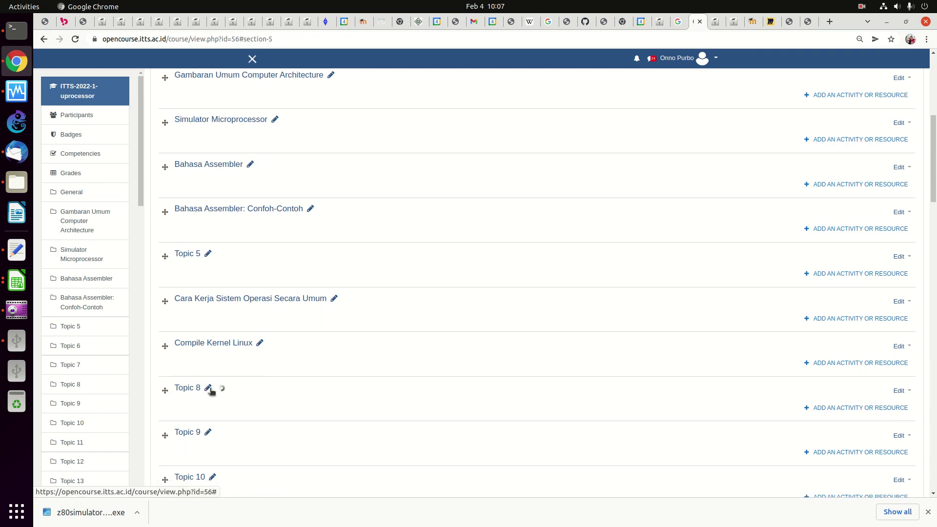
# Copy the section title "Belajar Membuat Kernel Modul" from the Operating System course and use it to rename the microprocessor course's Topic 9
pyautogui.click(720, 18)
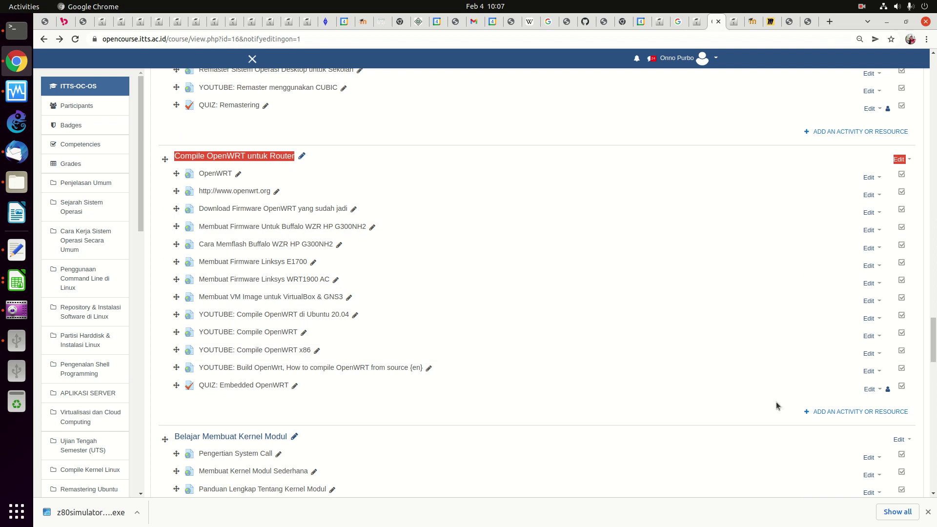
pyautogui.moveTo(932, 332); pyautogui.dragTo(931, 356)
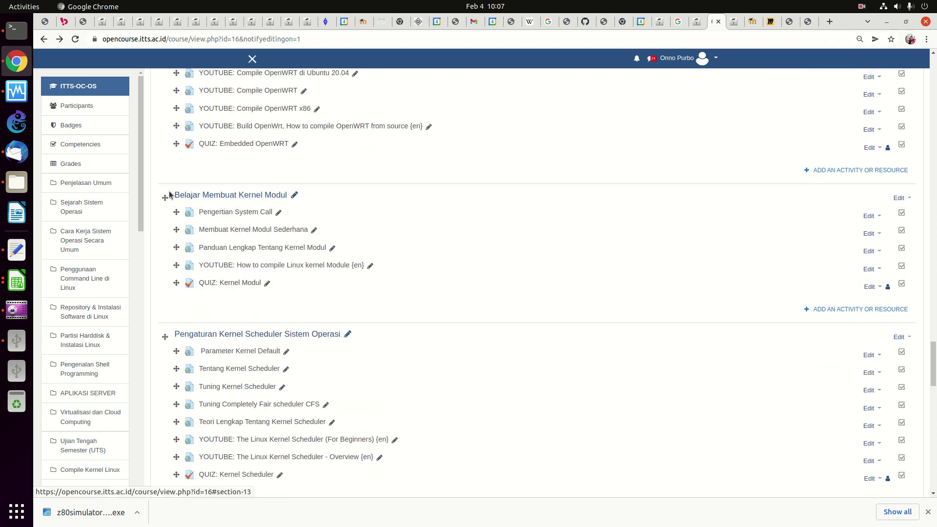
pyautogui.moveTo(171, 195); pyautogui.dragTo(292, 201)
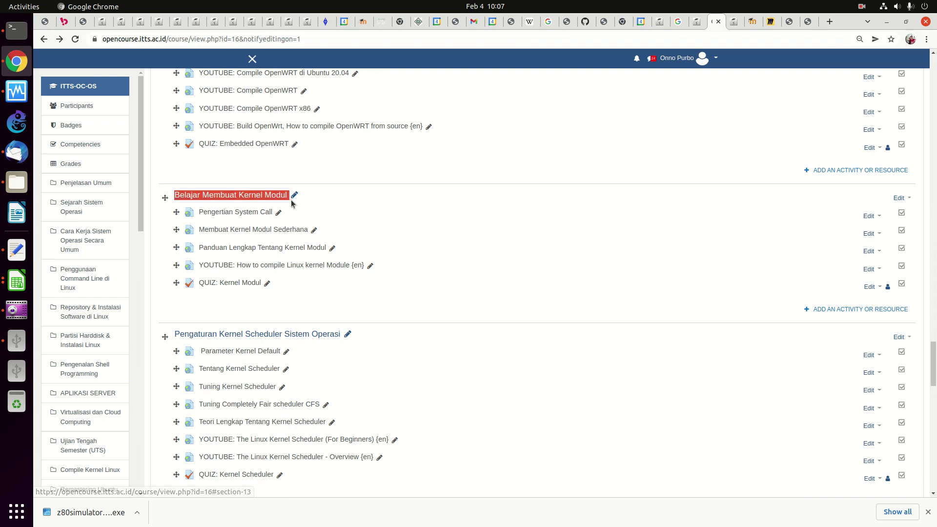
pyautogui.rightClick(293, 197)
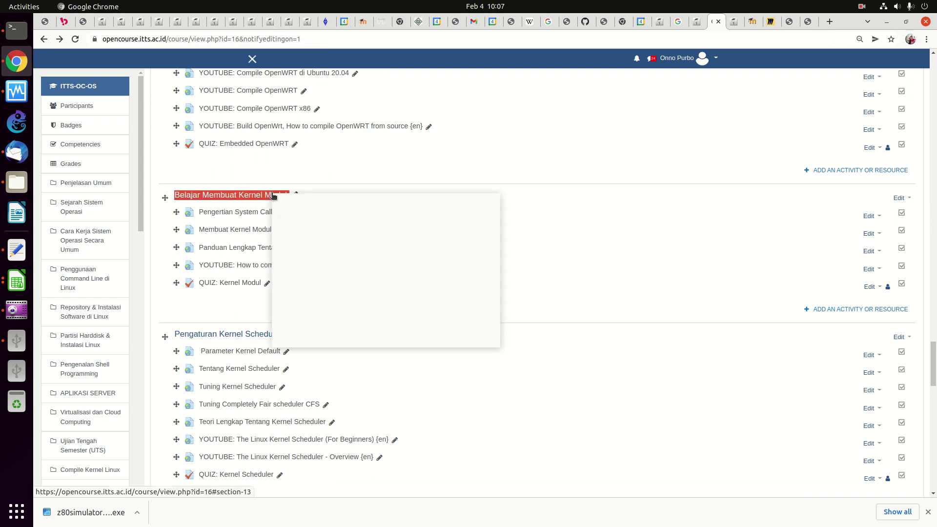
pyautogui.click(310, 285)
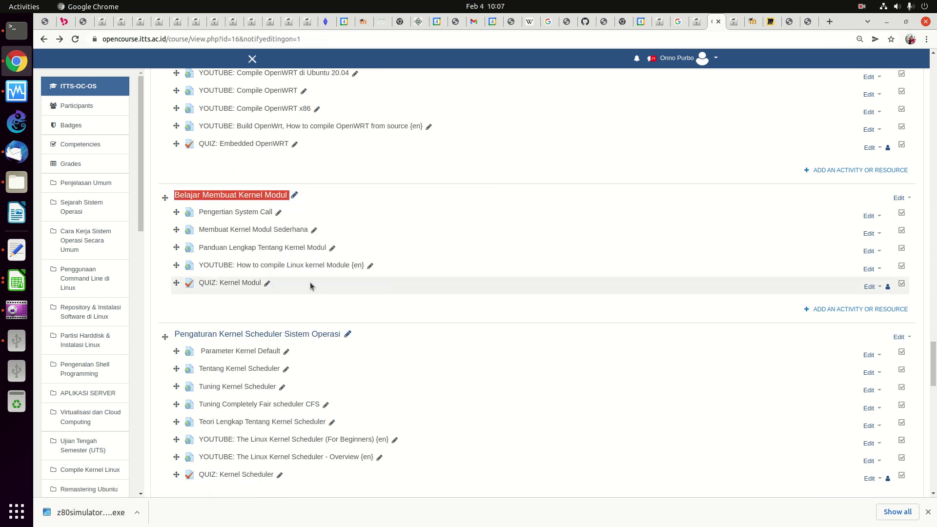
pyautogui.click(697, 21)
pyautogui.click(209, 432)
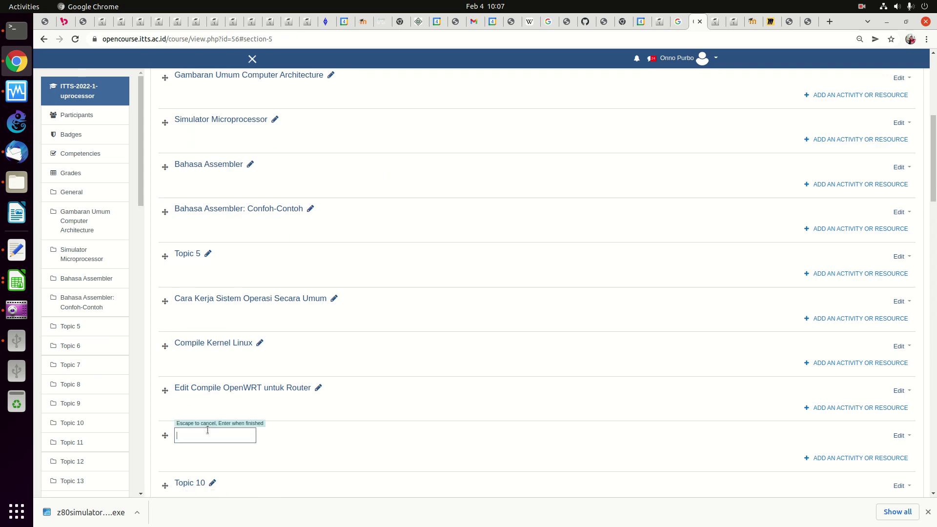
pyautogui.hotkey('ctrl', 'v')
pyautogui.press('Return')
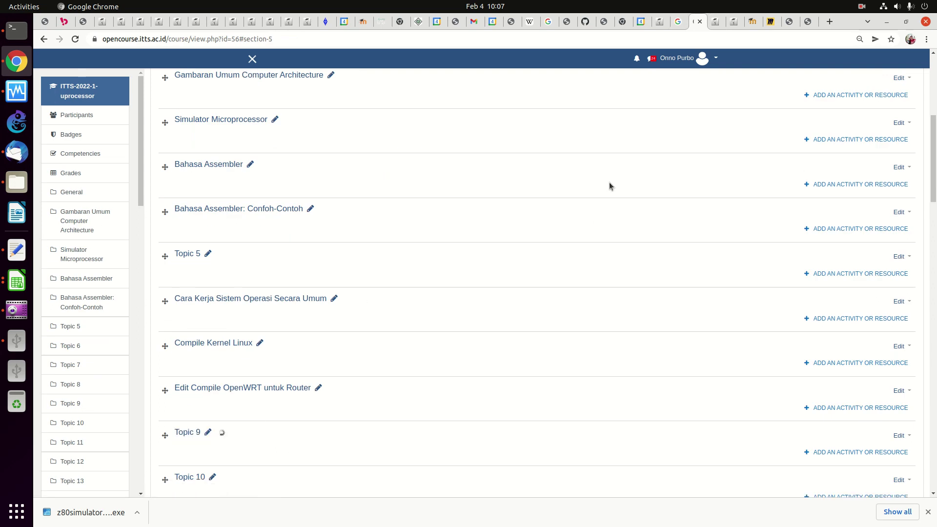
# Rename the microprocessor course's Topic 10 as "Pengaturan Kernel Scheduler Sistem Operasi", copying the title from the Operating System course
pyautogui.click(715, 22)
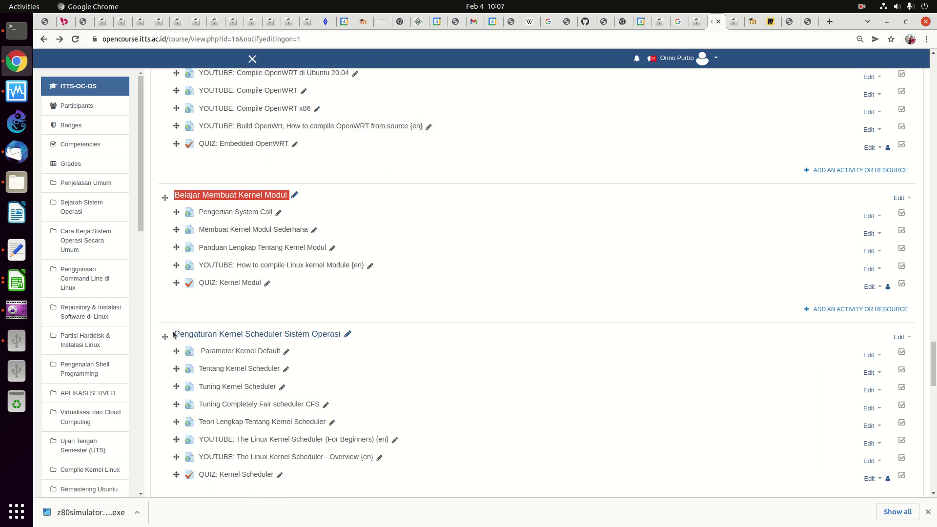
pyautogui.moveTo(173, 334); pyautogui.dragTo(338, 334)
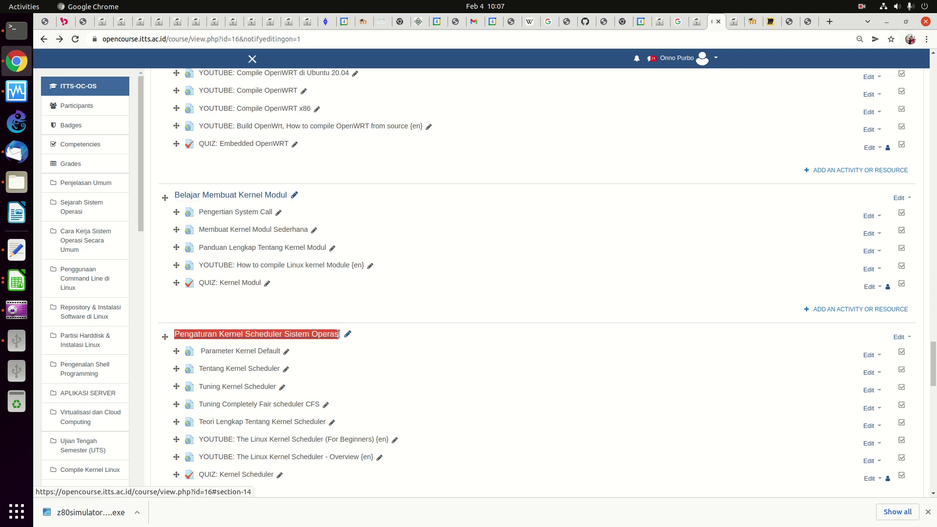
pyautogui.rightClick(320, 330)
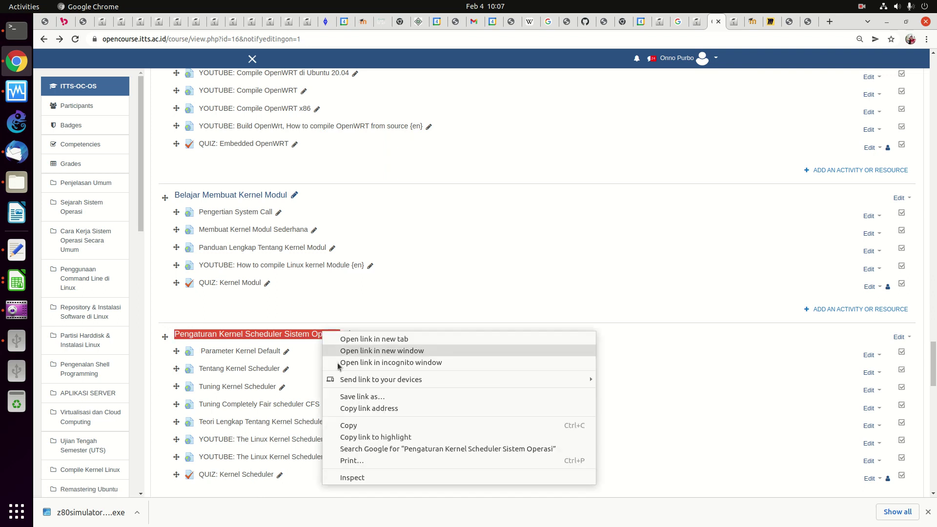
pyautogui.click(385, 424)
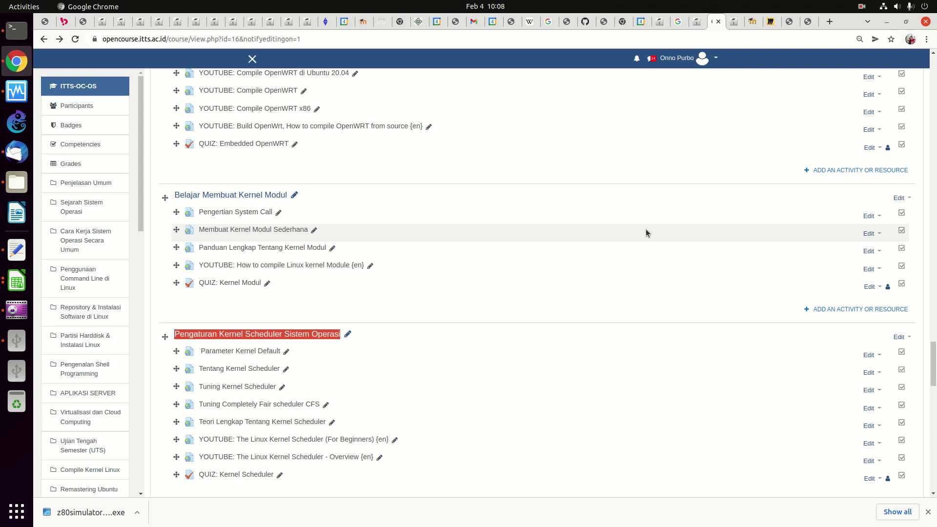
pyautogui.click(697, 21)
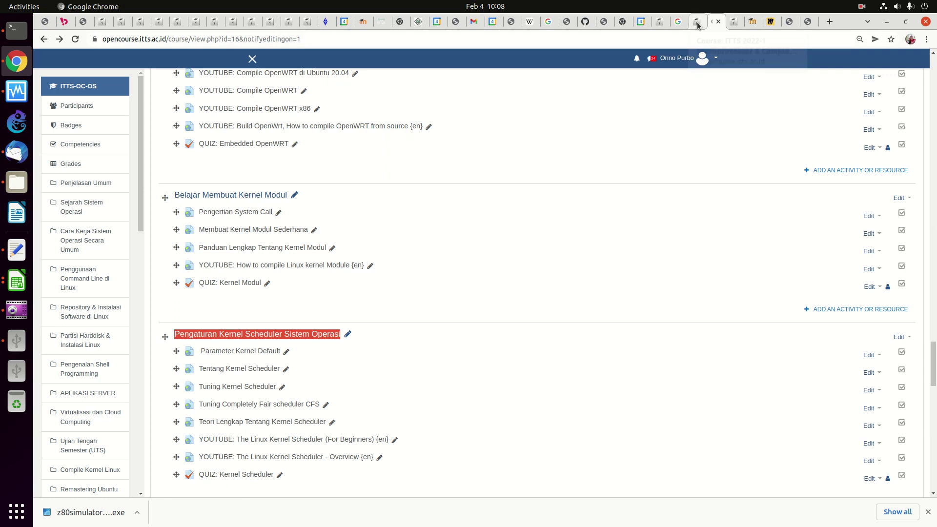
pyautogui.click(212, 477)
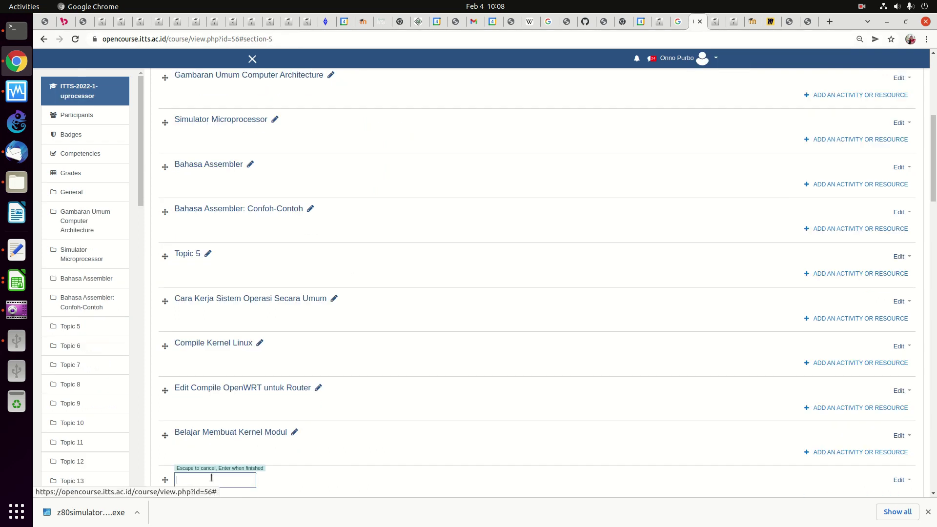
pyautogui.hotkey('ctrl', 'v')
pyautogui.press('Return')
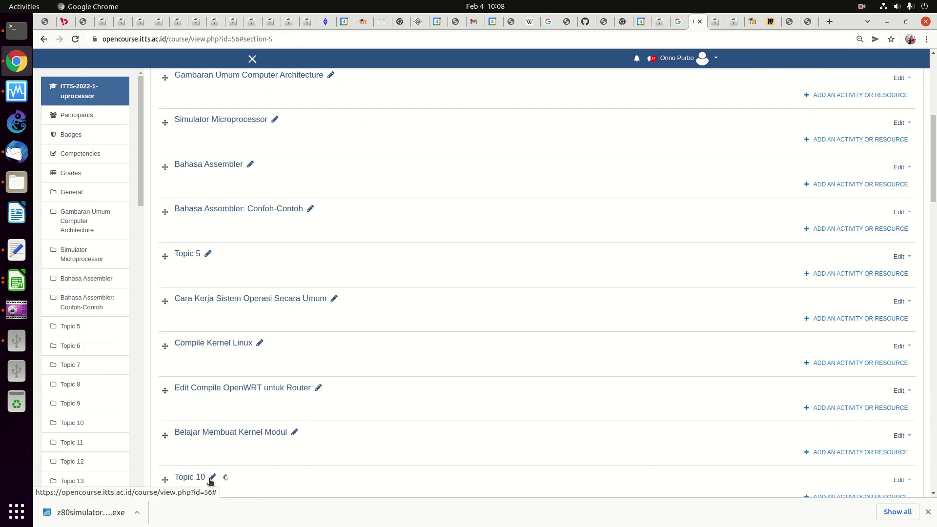
# Rename the microprocessor course's Topic 11 as "Pengaturan I/O & Memory Scheduler Sistem Operasi", copying the title from the Operating System course
pyautogui.click(716, 21)
pyautogui.scroll(-10, 166, 199)
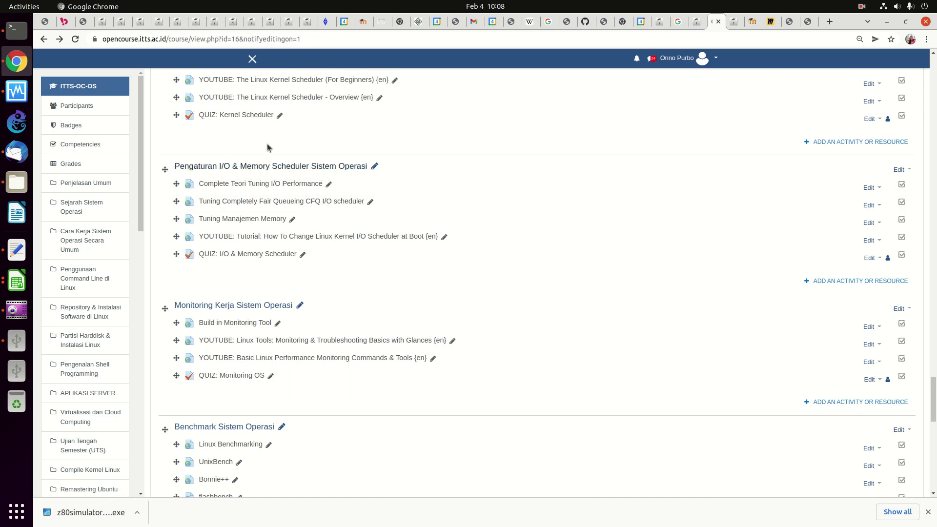
pyautogui.moveTo(173, 166); pyautogui.dragTo(367, 166)
pyautogui.rightClick(344, 167)
pyautogui.click(373, 258)
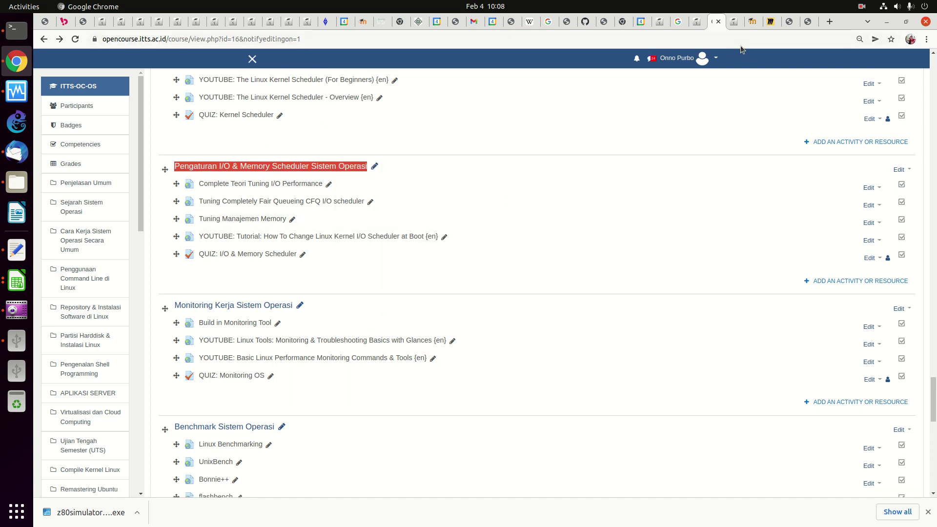
pyautogui.click(697, 22)
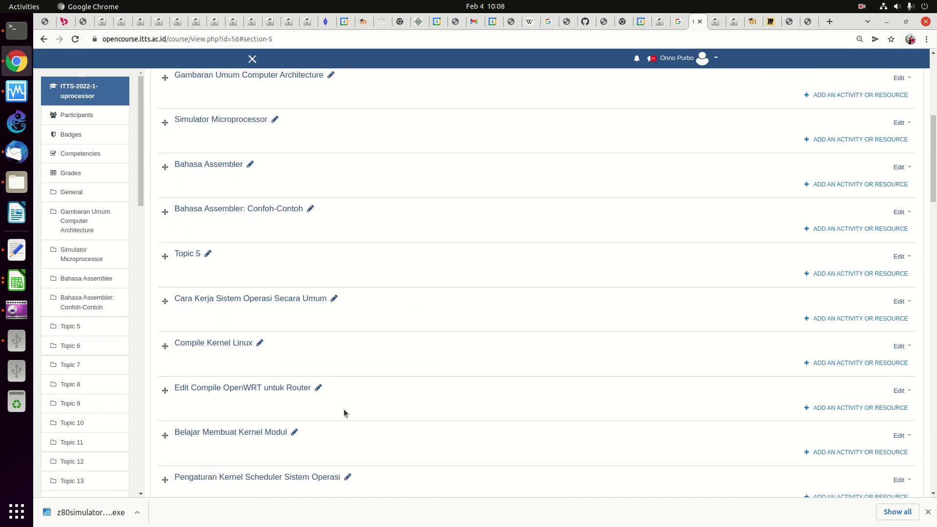
pyautogui.scroll(-5, 935, 194)
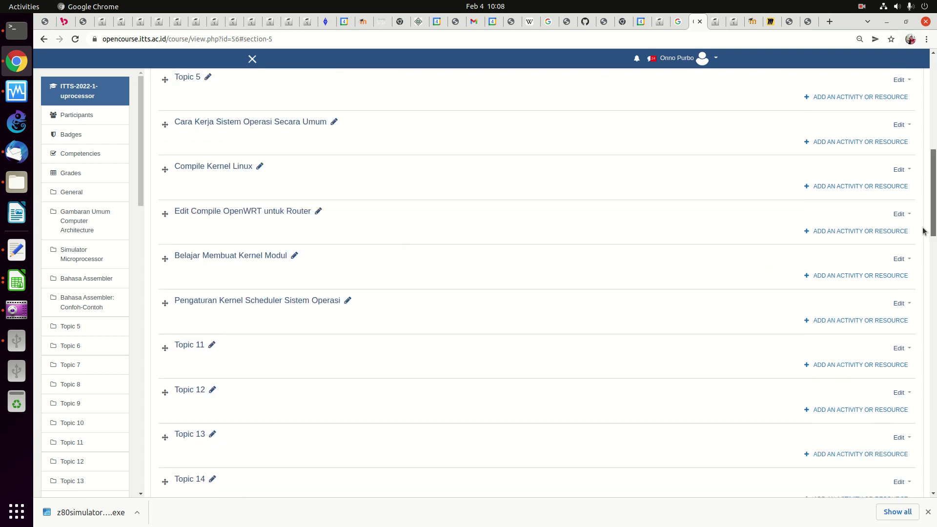
pyautogui.click(211, 327)
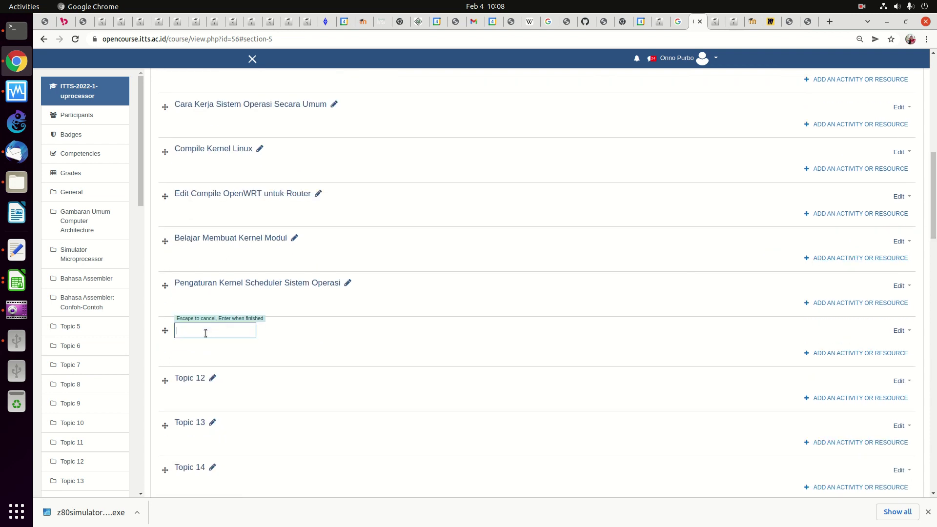
pyautogui.hotkey('ctrl', 'v')
pyautogui.press('Return')
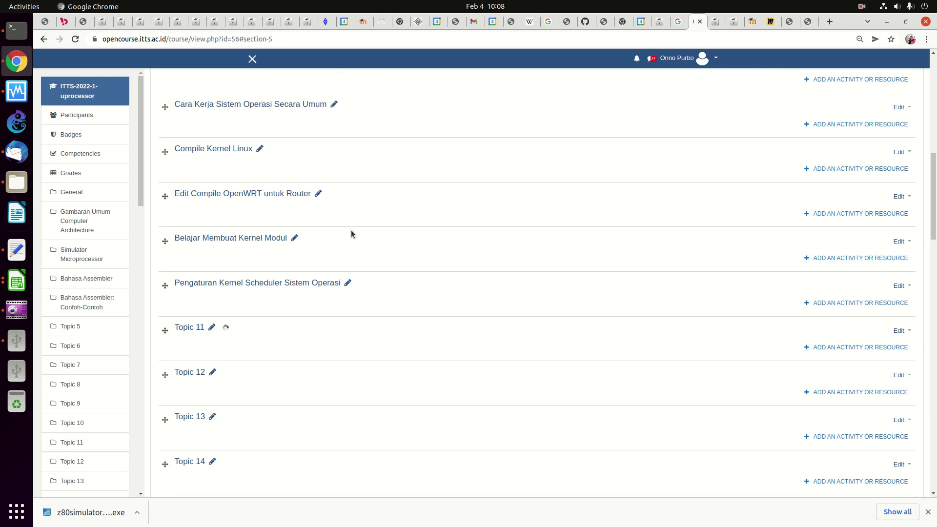
# Rename the microprocessor course's Topic 12 as "Monitoring Kerja Sistem Operasi", copying the title from the Operating System course
pyautogui.click(716, 22)
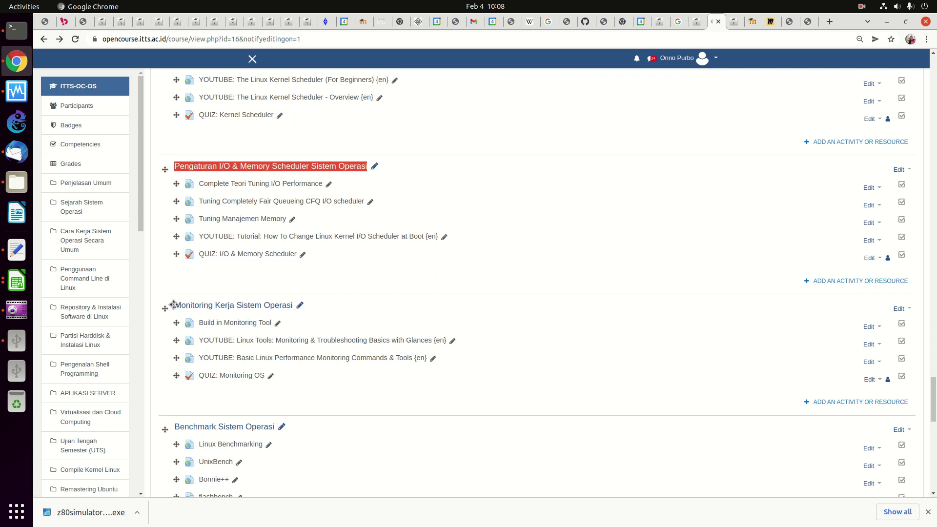
pyautogui.moveTo(171, 306); pyautogui.dragTo(293, 307)
pyautogui.rightClick(282, 308)
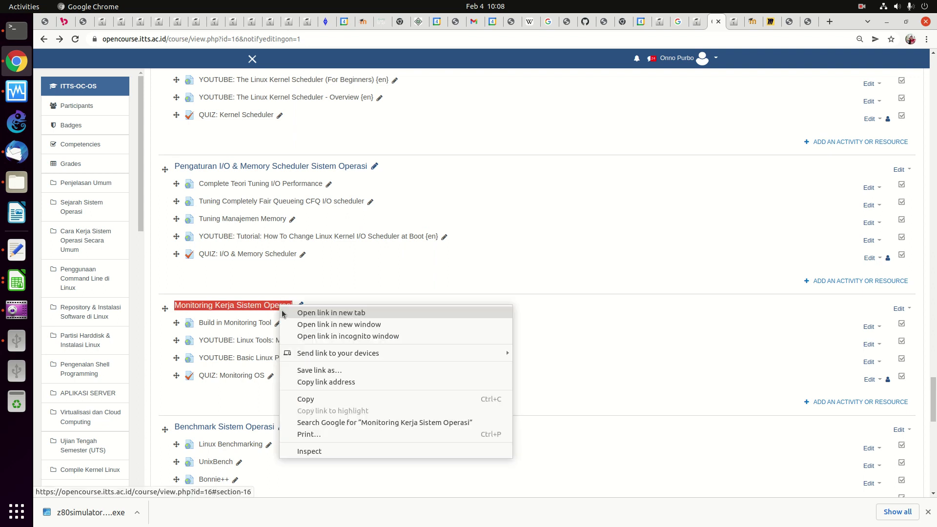
pyautogui.click(307, 396)
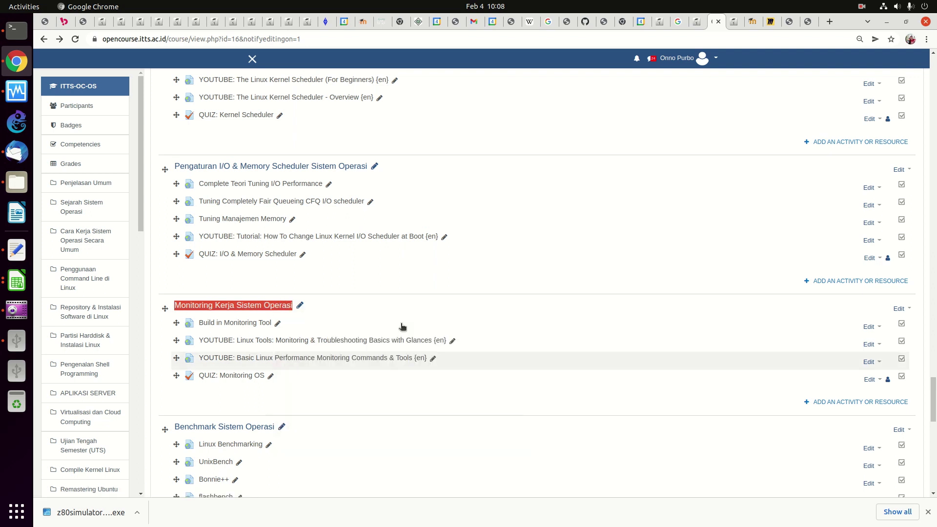
pyautogui.click(697, 22)
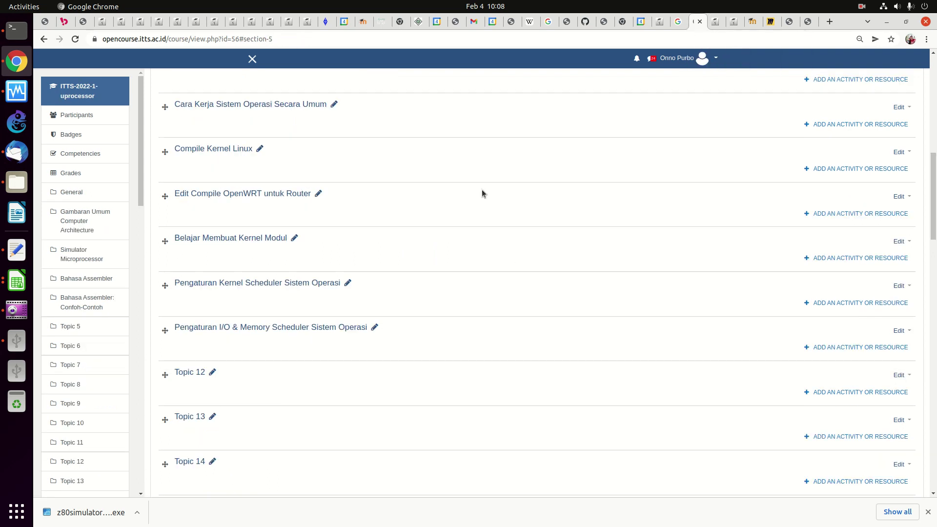
pyautogui.click(212, 372)
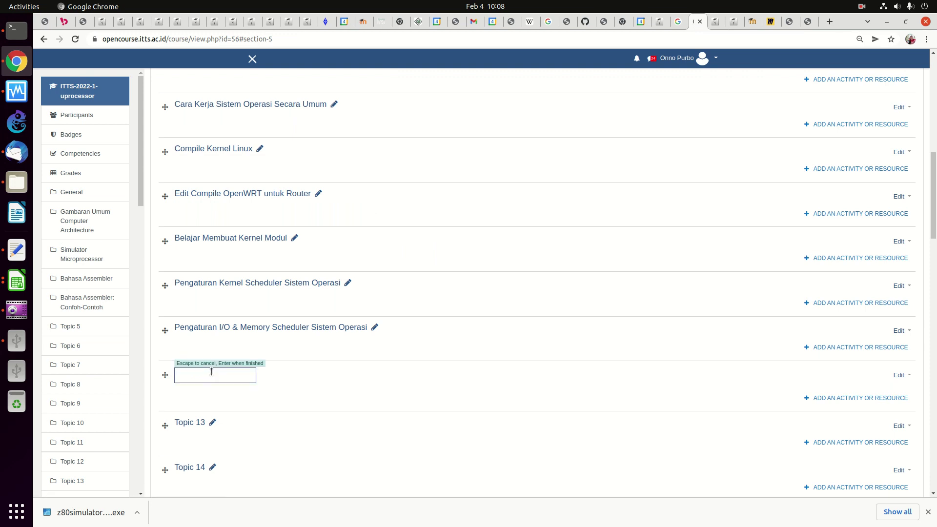
pyautogui.press('Return')
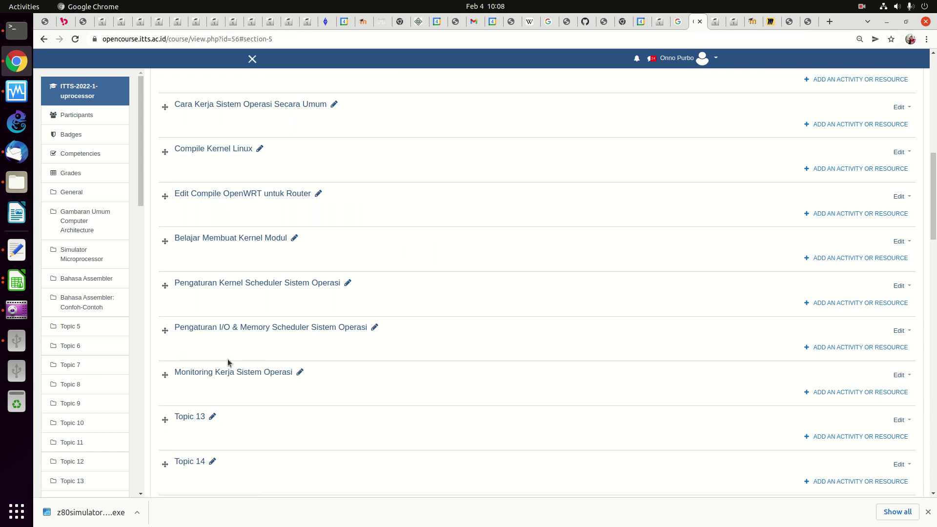
# Rename the microprocessor course's Topic 13 as "Benchmark Sistem Operasi", copying the title from the Operating System course
pyautogui.click(716, 23)
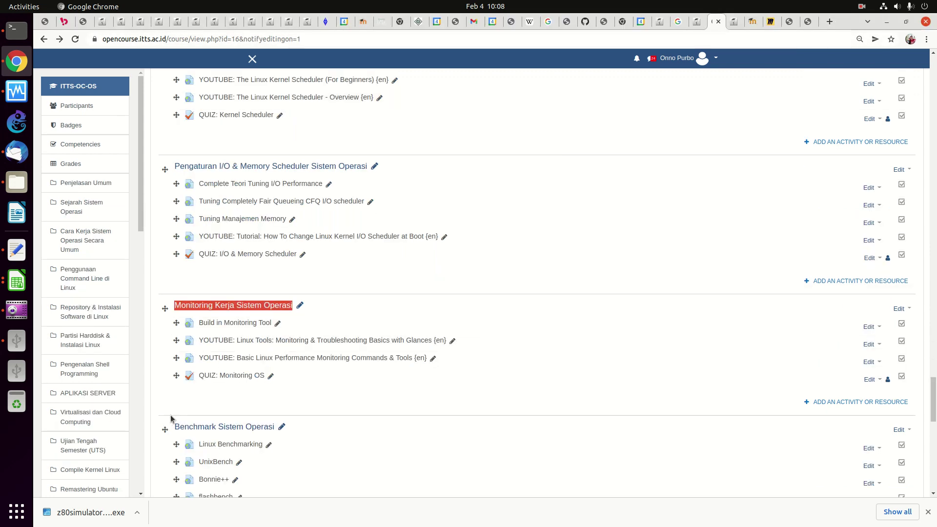
pyautogui.moveTo(174, 428); pyautogui.dragTo(273, 425)
pyautogui.rightClick(269, 426)
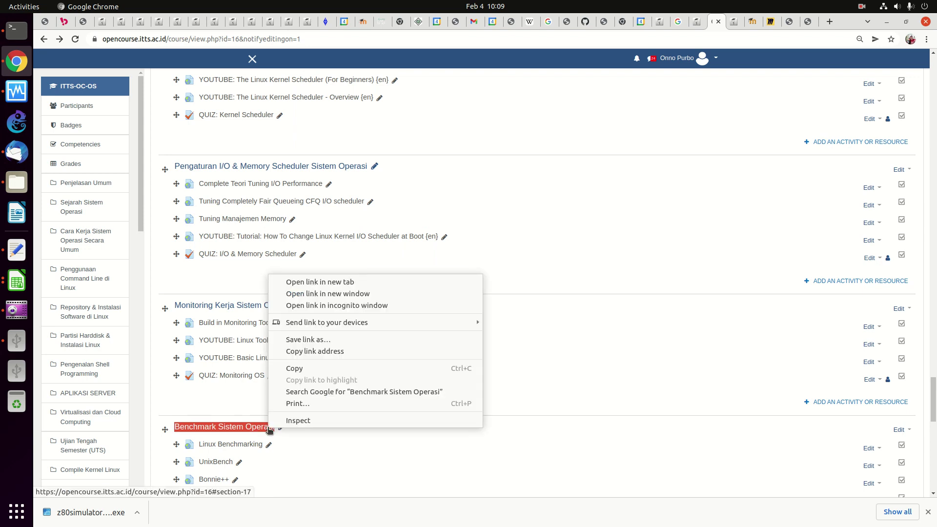
pyautogui.click(360, 370)
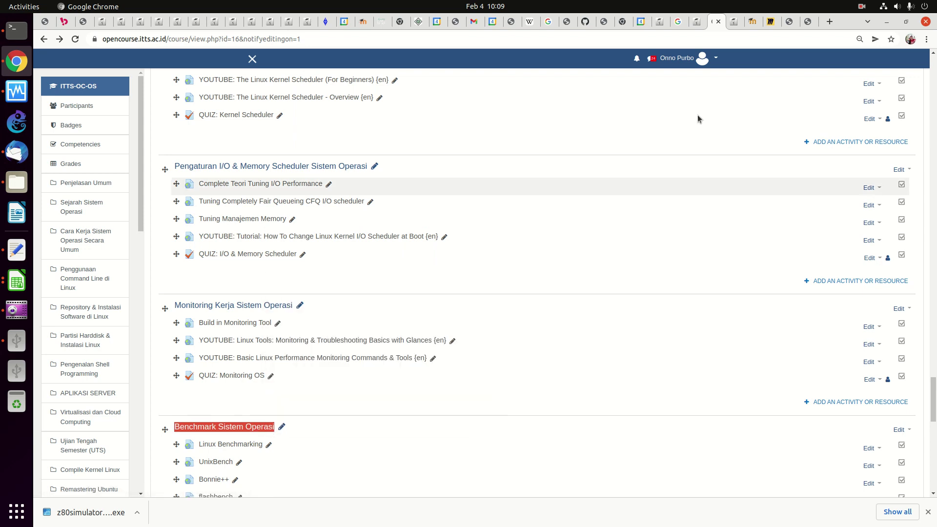
pyautogui.click(695, 21)
pyautogui.click(212, 416)
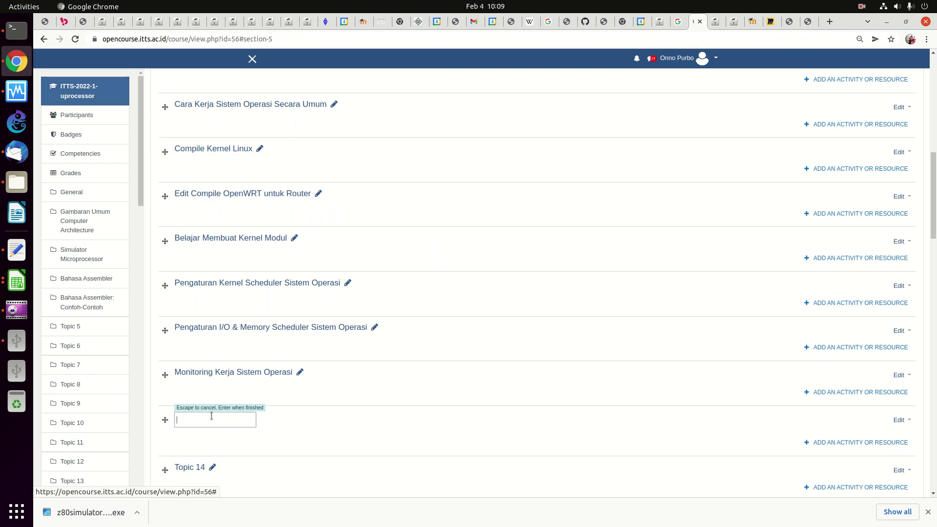
pyautogui.hotkey('ctrl', 'v')
pyautogui.press('Return')
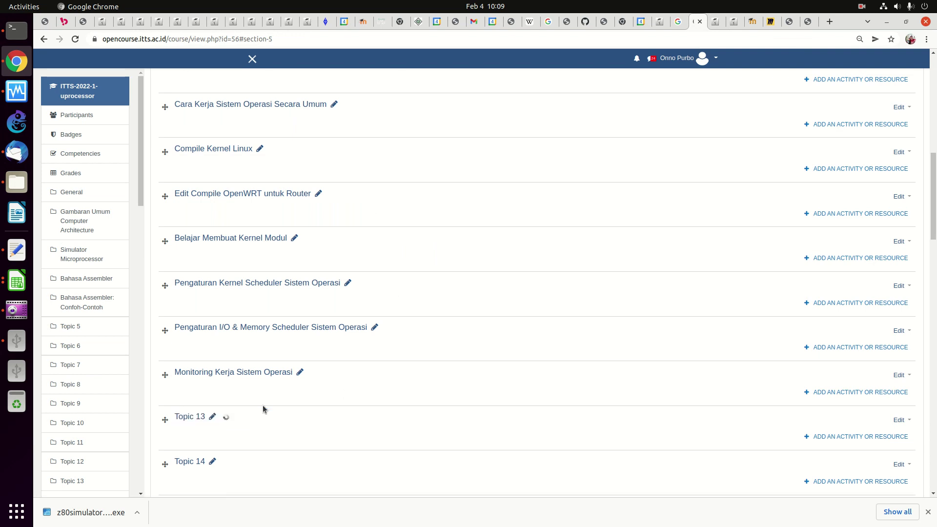
# Copy the section title "Mempersiapkan Arduino" from the IoT course and close the Operating System course page
pyautogui.click(716, 21)
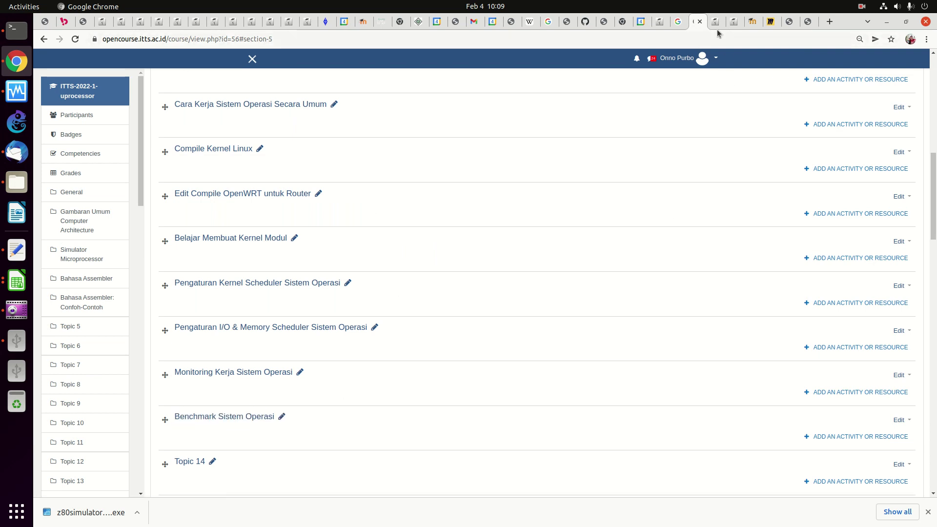
pyautogui.scroll(-9, 261, 314)
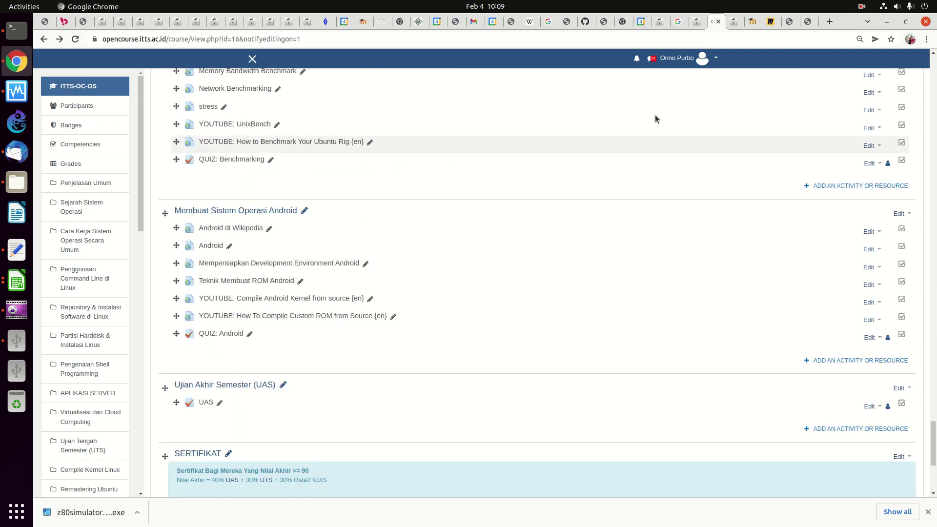
pyautogui.click(733, 22)
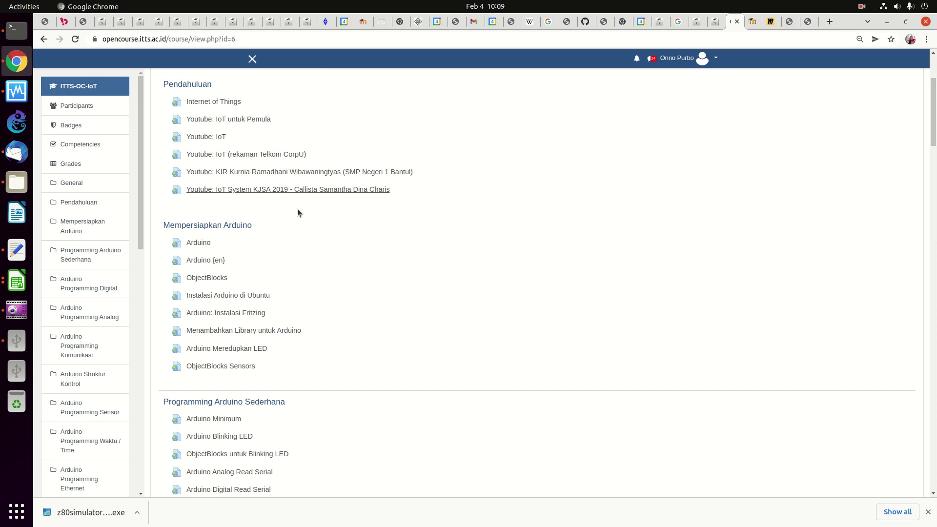
pyautogui.moveTo(257, 227); pyautogui.dragTo(151, 227)
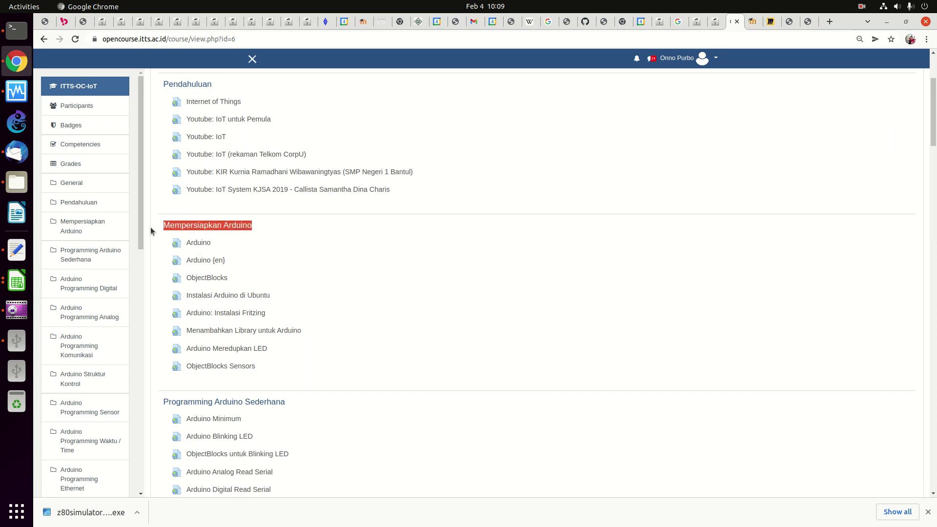
pyautogui.rightClick(173, 225)
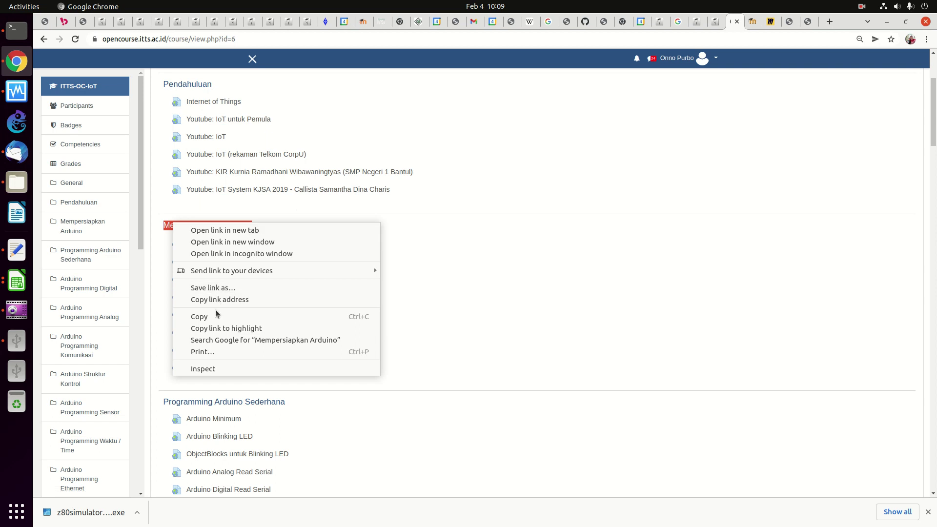
pyautogui.click(245, 316)
pyautogui.click(716, 22)
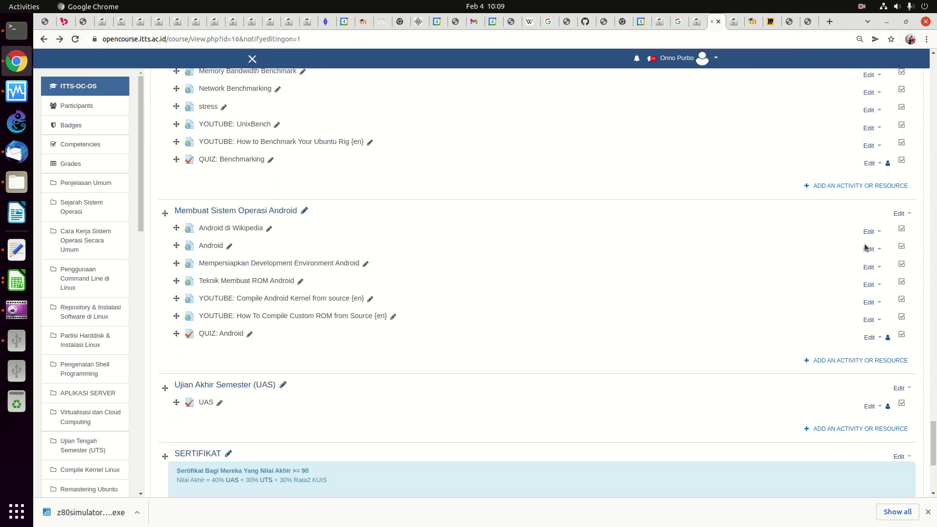
pyautogui.click(723, 27)
# Rename the microprocessor course's Topic 15 as "ARDUINO: Mempersiapkan Arduino", using the copied title with the ARDUINO prefix
pyautogui.click(698, 21)
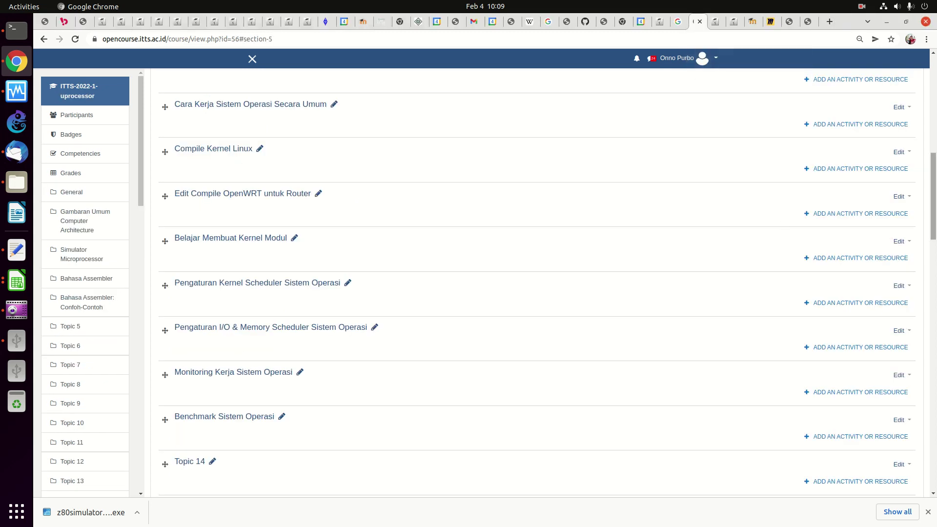
pyautogui.scroll(-5, 918, 257)
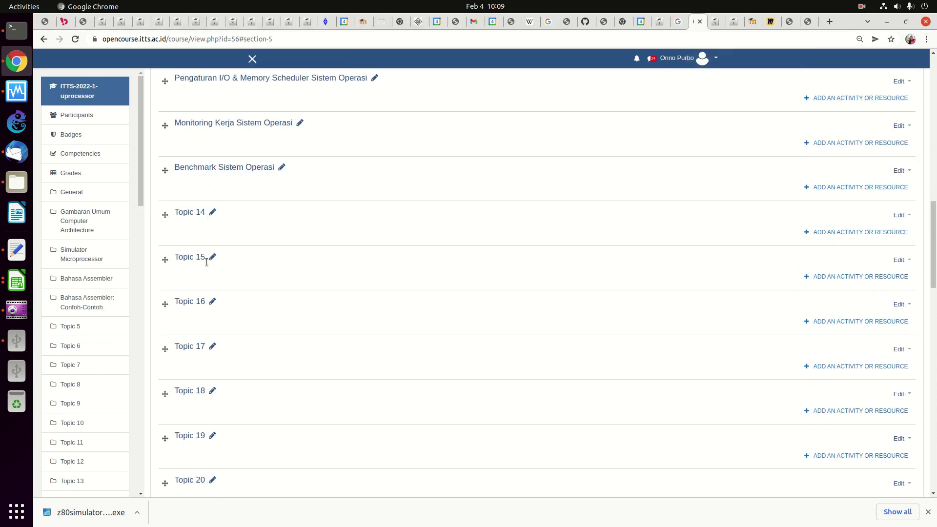
pyautogui.click(212, 257)
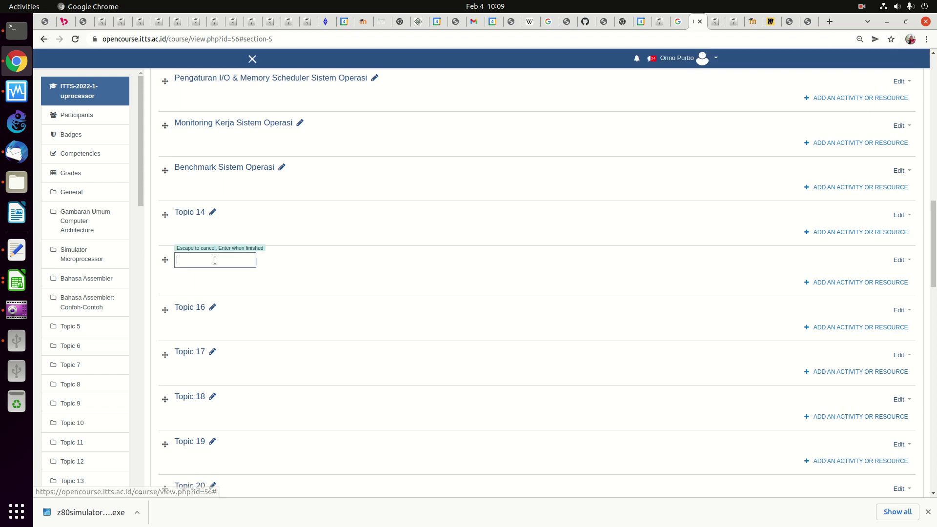
pyautogui.hotkey('ctrl', 'v')
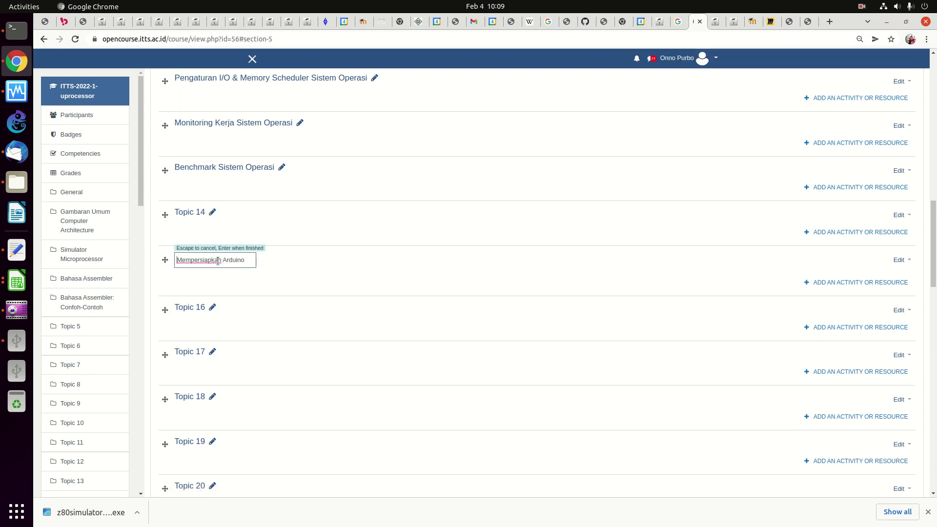
pyautogui.write('ARDUINO')
pyautogui.press('Return')
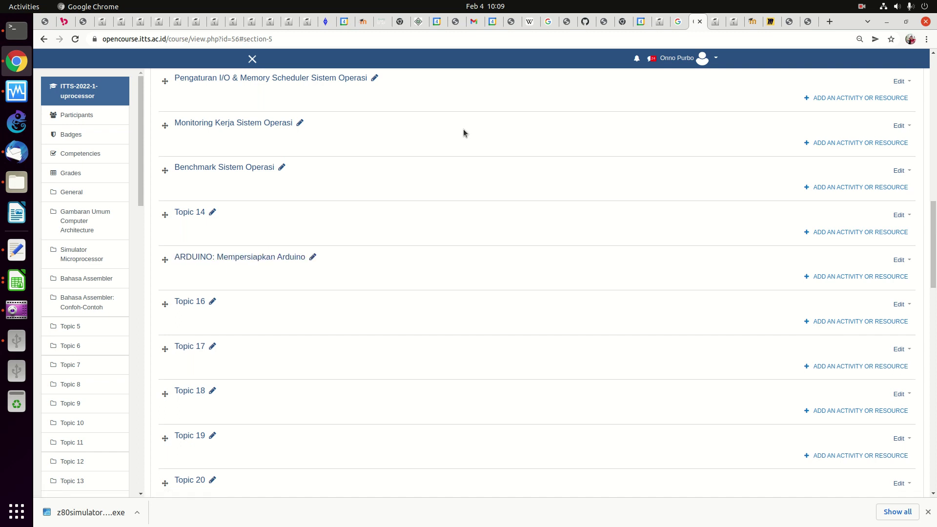
# Rename the microprocessor course's Topic 16 as "ARDUINO: Programming Arduino Sederhana", copying the section title from the IoT course
pyautogui.click(717, 28)
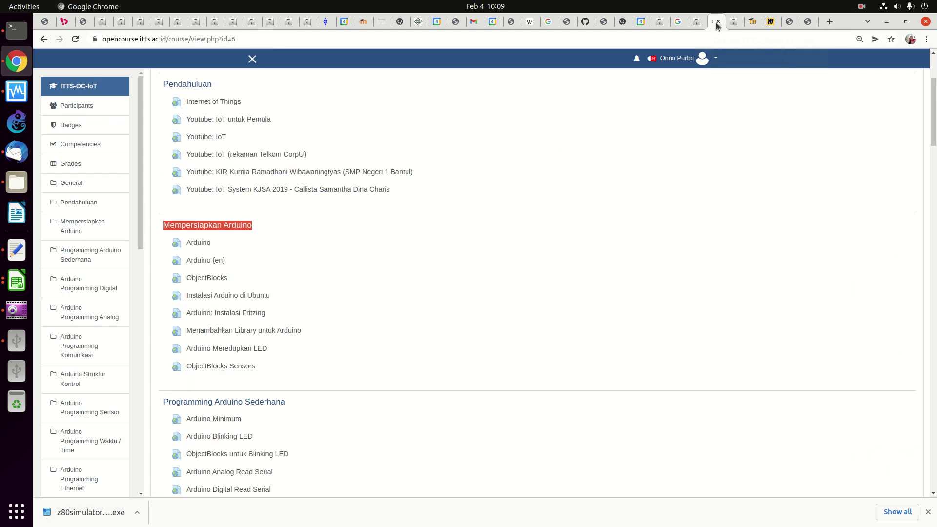
pyautogui.moveTo(288, 406); pyautogui.dragTo(166, 404)
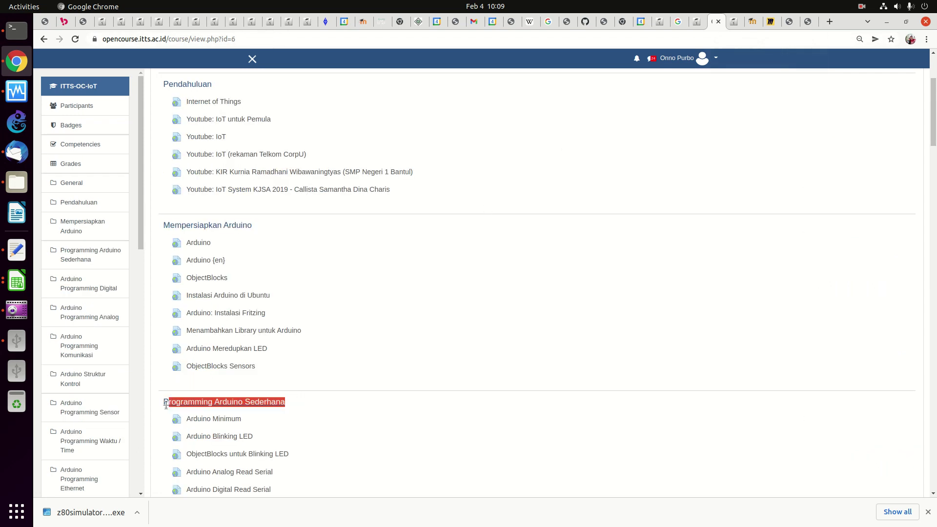
pyautogui.rightClick(162, 401)
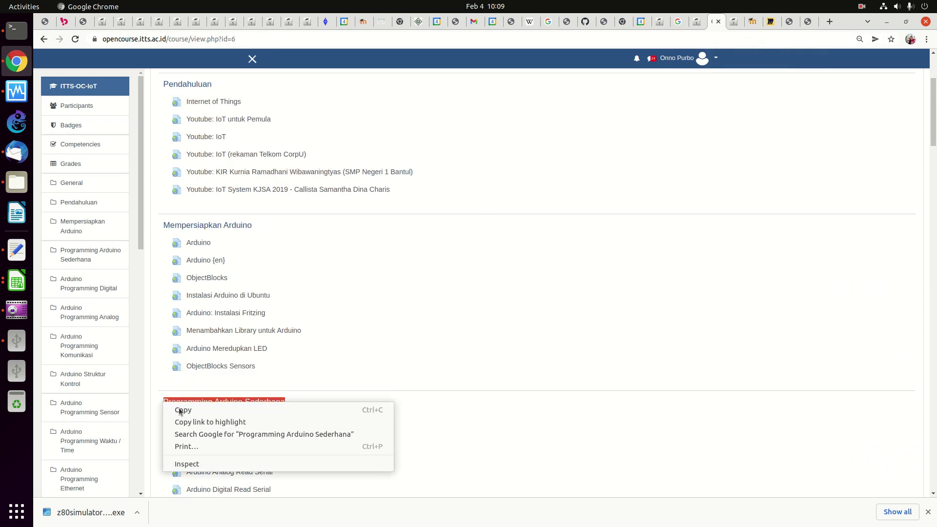
pyautogui.click(192, 408)
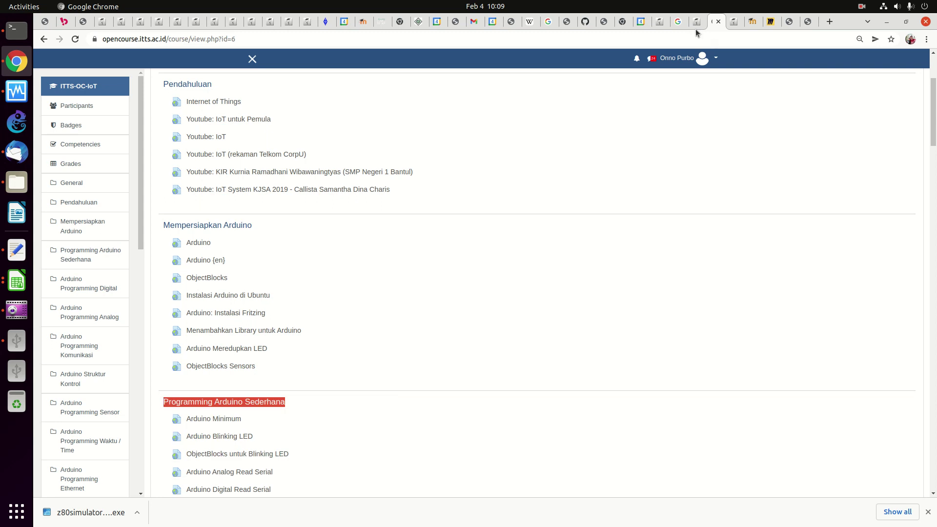
pyautogui.click(695, 28)
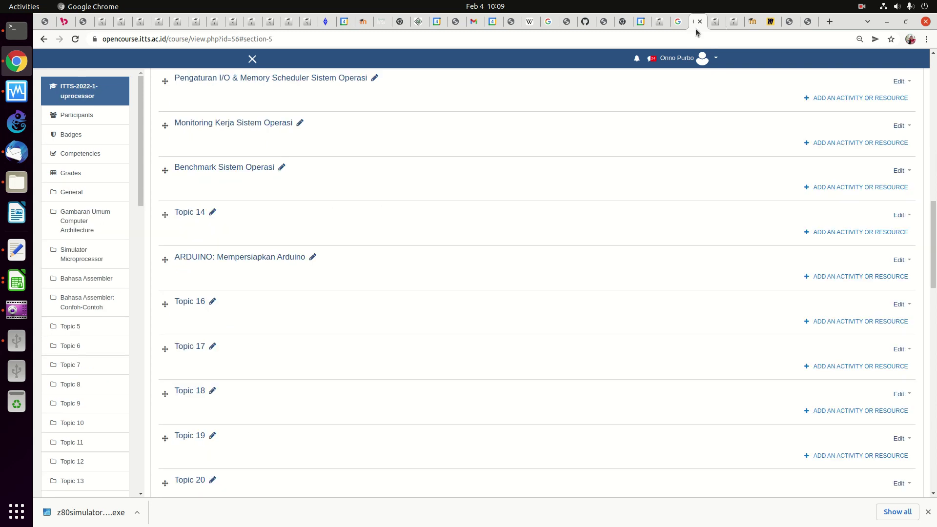
pyautogui.click(212, 303)
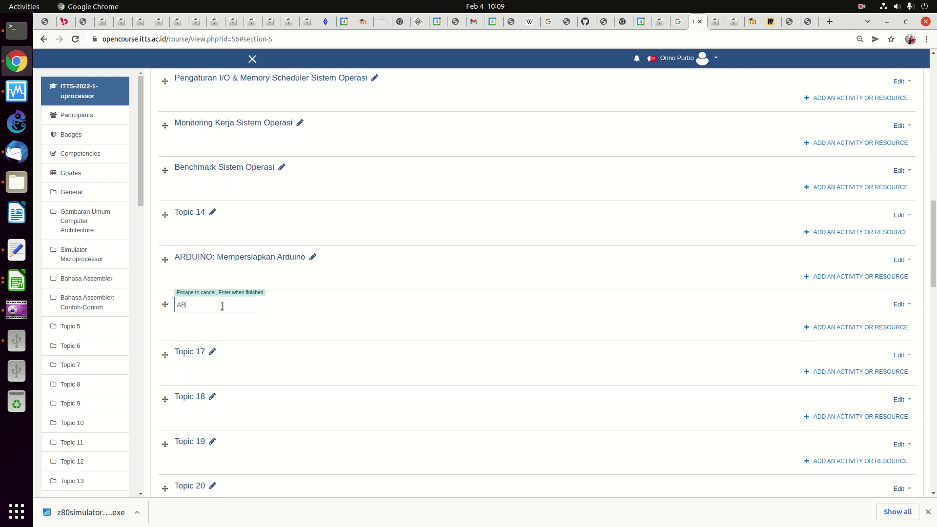
pyautogui.write('ARDUINO:')
pyautogui.hotkey('ctrl', 'v')
pyautogui.press('Return')
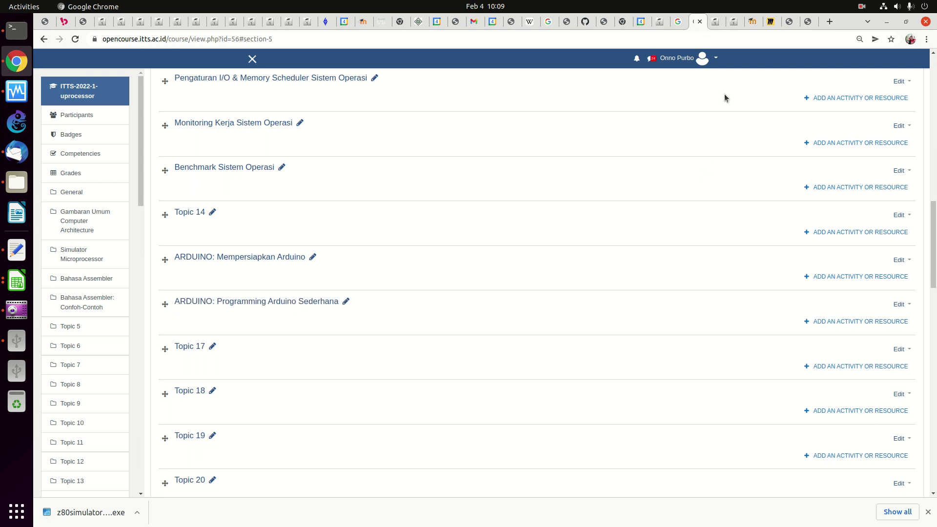
# Rename the microprocessor course's Topic 17 as "ARDUINO: Arduino Programming Digital", copying the section title from the IoT course
pyautogui.click(715, 22)
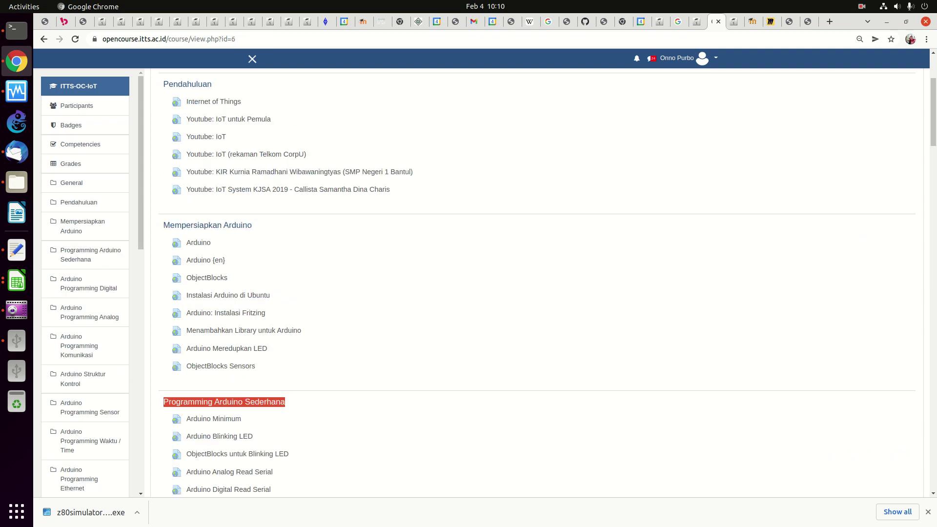
pyautogui.click(697, 22)
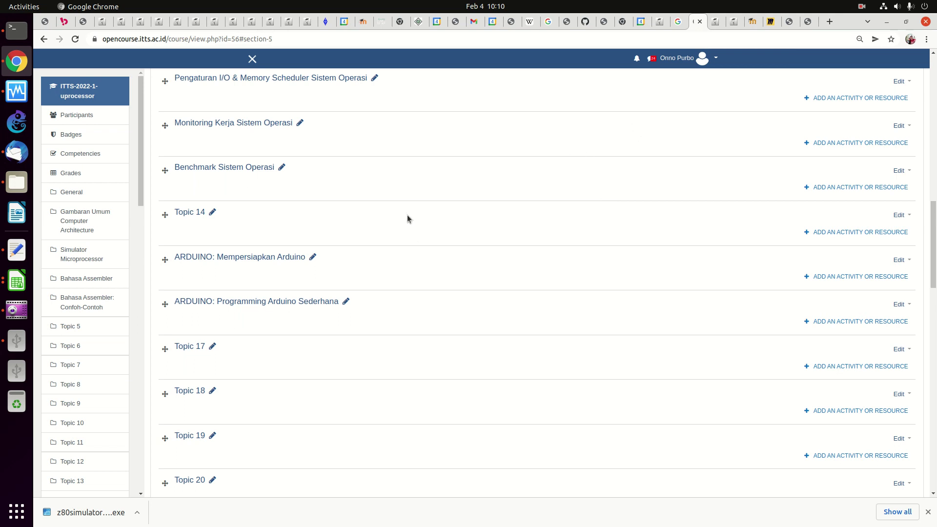
pyautogui.click(716, 22)
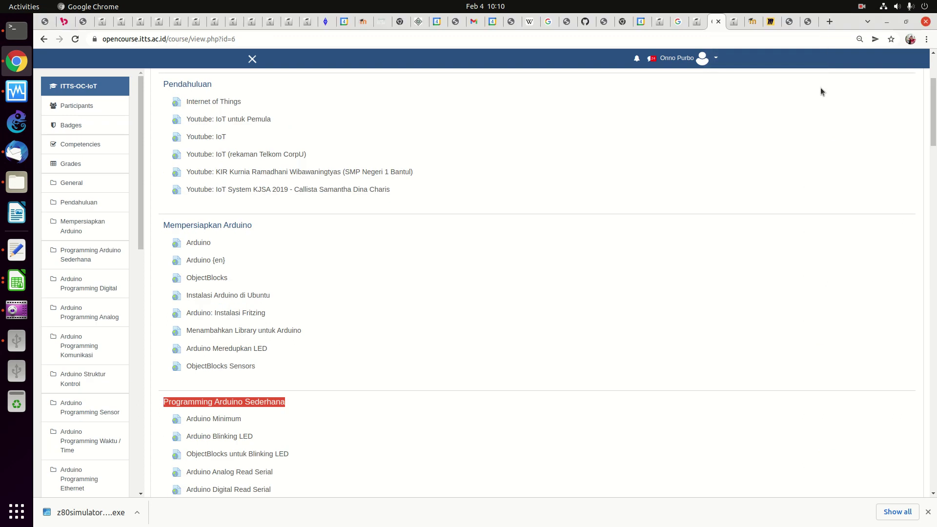
pyautogui.scroll(-10, 904, 180)
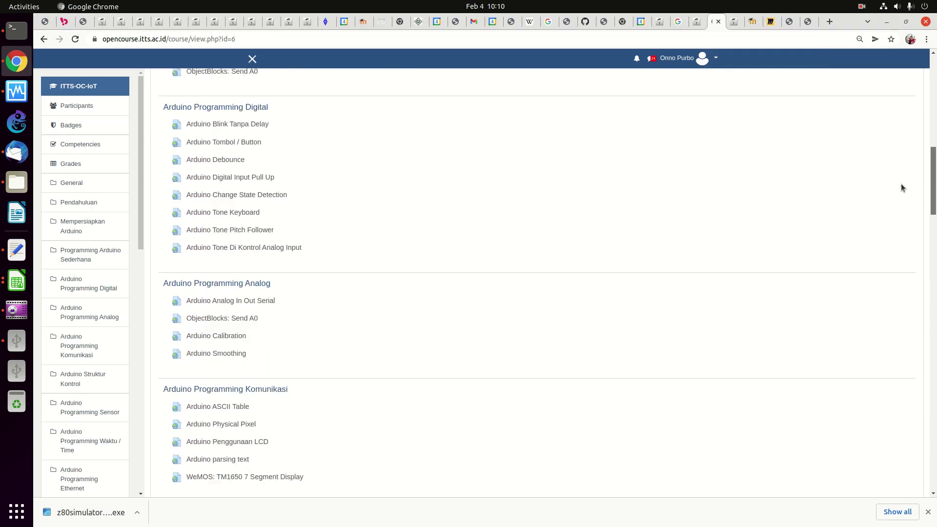
pyautogui.moveTo(160, 104); pyautogui.dragTo(269, 110)
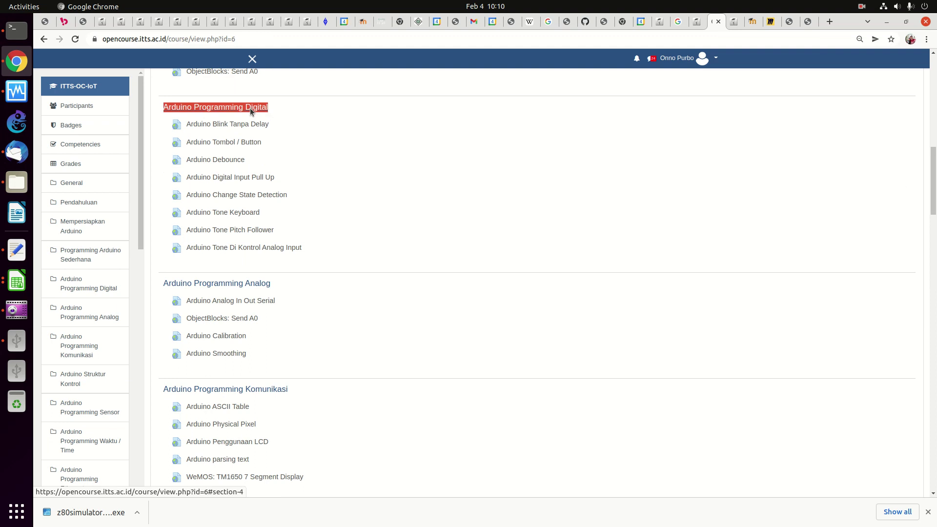
pyautogui.rightClick(251, 108)
pyautogui.click(303, 203)
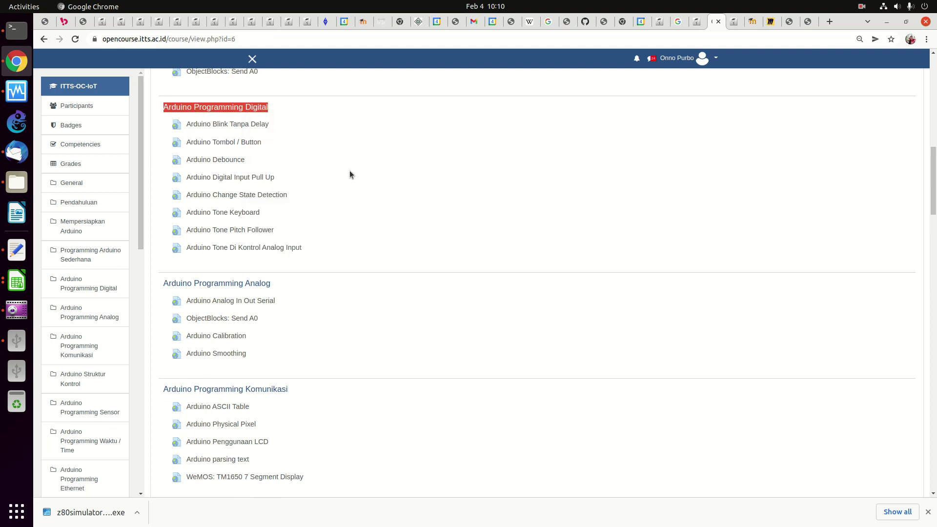
pyautogui.click(695, 21)
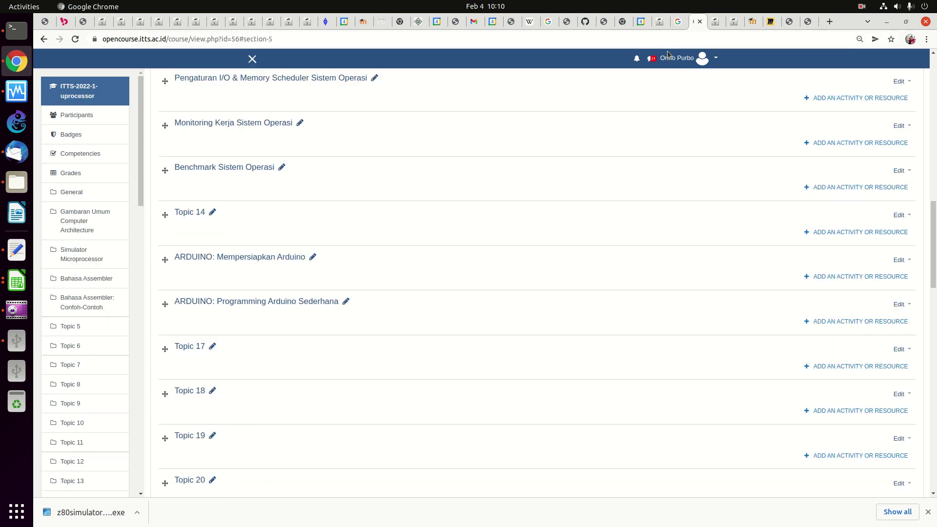
pyautogui.click(213, 347)
pyautogui.hotkey('ctrl', 'v')
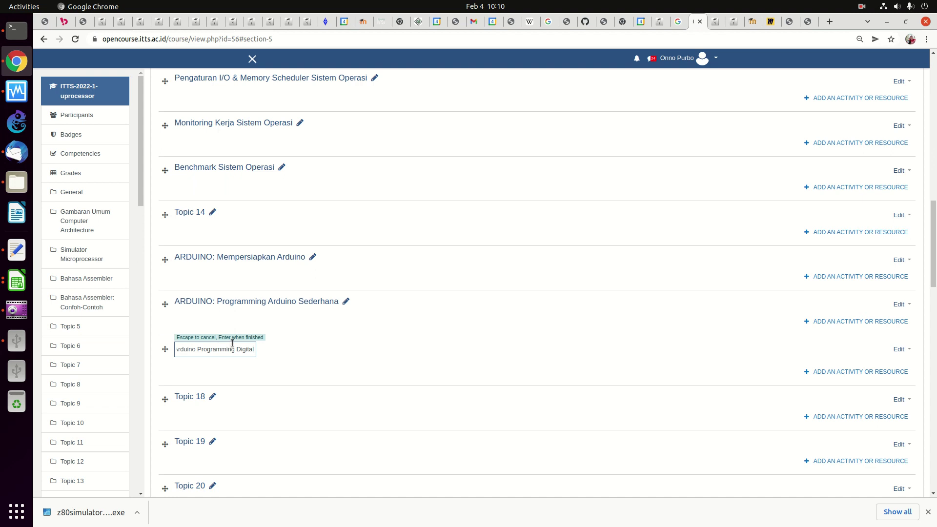
pyautogui.press('Home')
pyautogui.write('ARDUINO:')
pyautogui.press('Return')
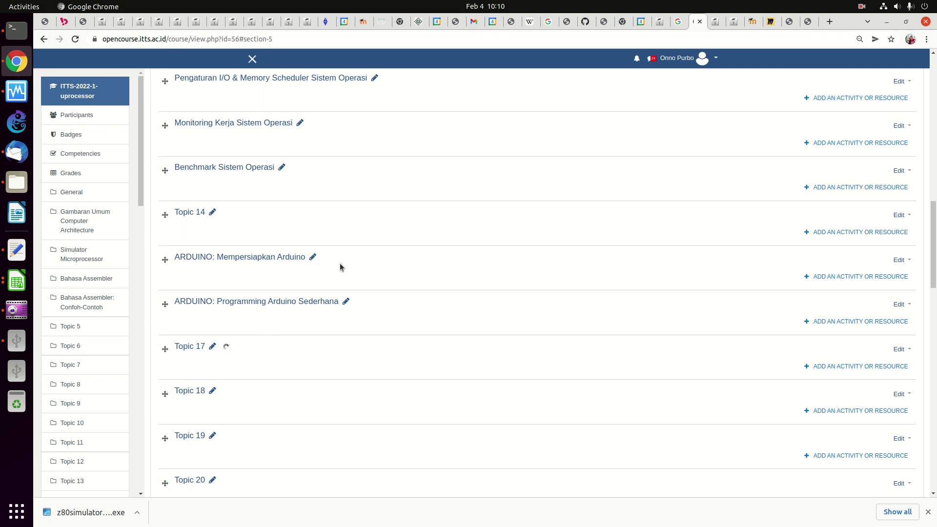
# Copy the section title "Arduino Programming Analog" from the IoT course
pyautogui.click(716, 23)
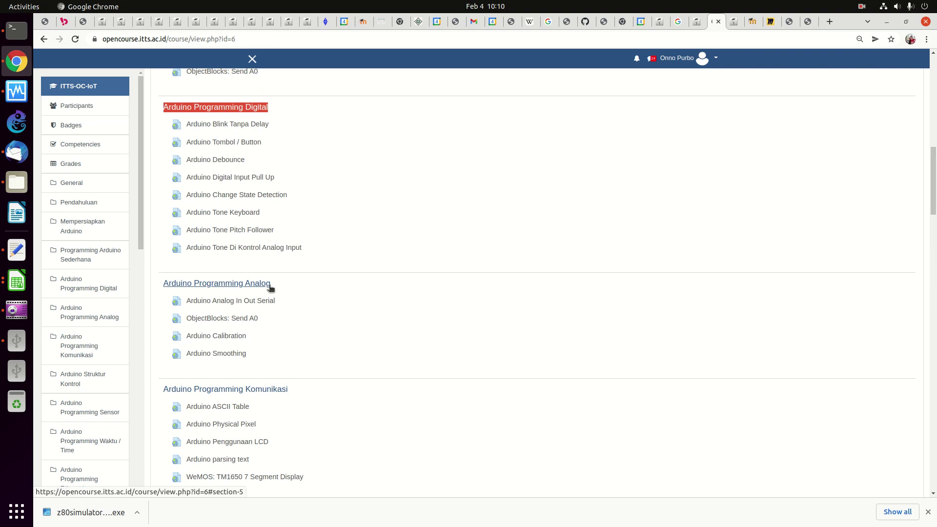
pyautogui.moveTo(272, 285); pyautogui.dragTo(159, 285)
pyautogui.rightClick(185, 283)
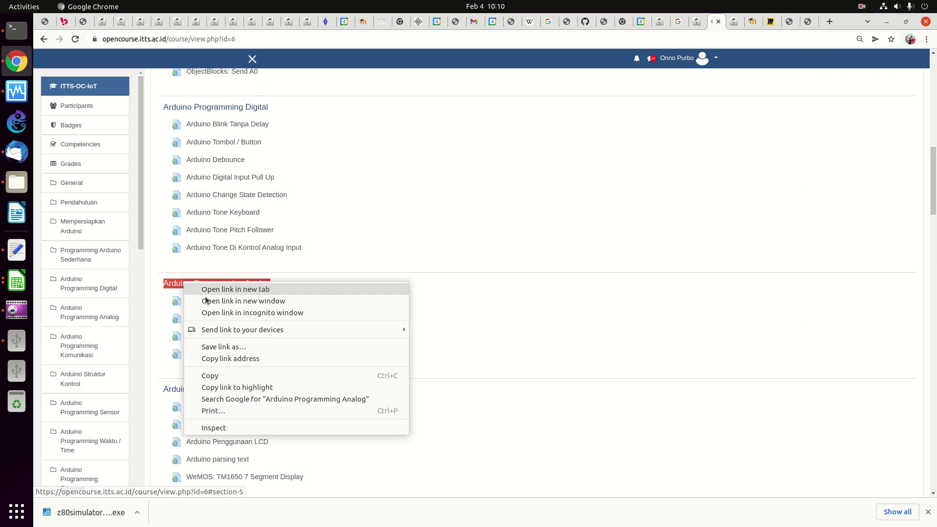
pyautogui.click(219, 376)
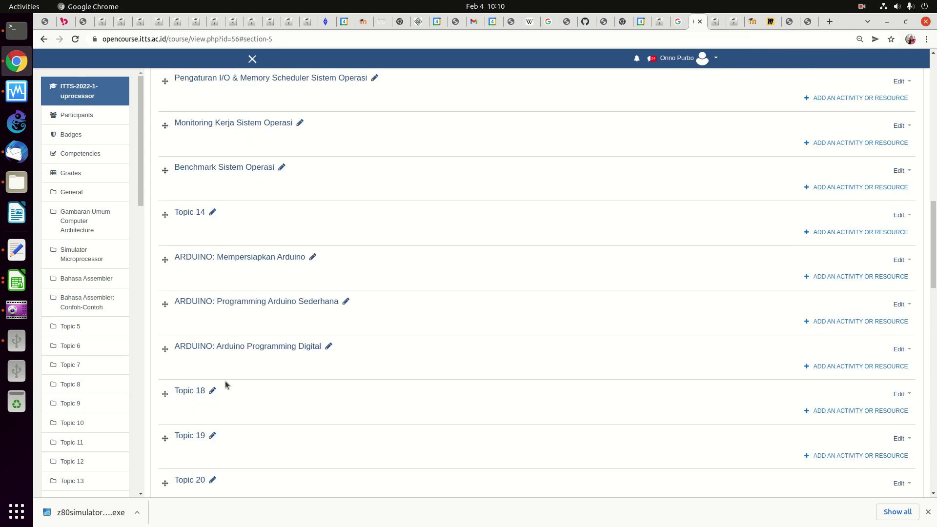
# Rename the microprocessor course's Topic 18 as "ARDUINO: Programming Analog", using the copied title without its leading word "Arduino"
pyautogui.click(212, 391)
pyautogui.hotkey('ctrl', 'v')
pyautogui.press('Home')
pyautogui.write('ARDUINO:')
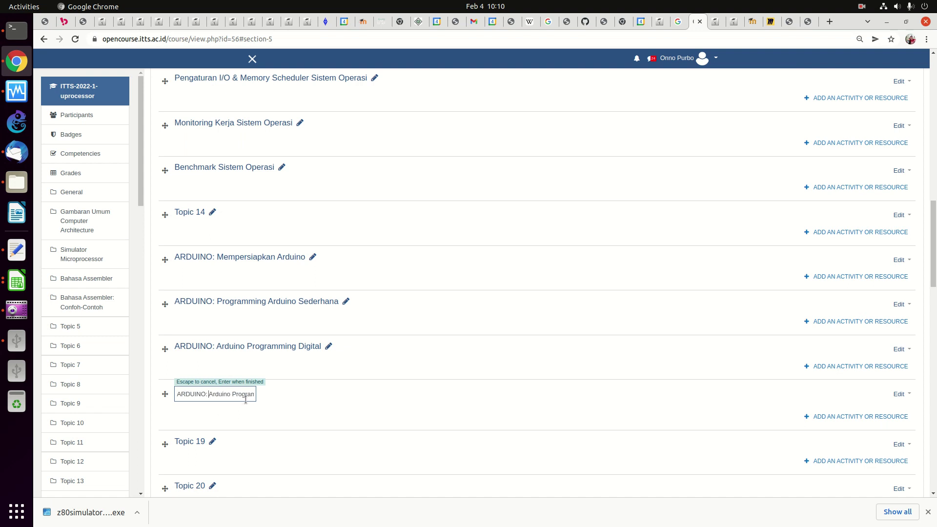
pyautogui.press('Delete')
pyautogui.press('Delete')
pyautogui.press('Delete')
pyautogui.press('Delete')
pyautogui.press('Delete')
pyautogui.press('Delete')
pyautogui.press('Delete')
pyautogui.press('Delete')
pyautogui.press('Return')
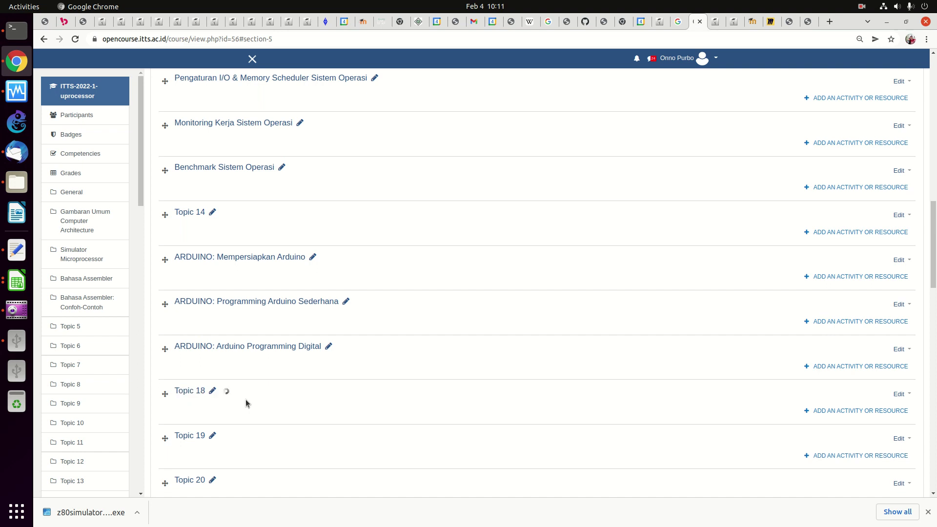
# Shorten the microprocessor course's Arduino digital programming topic title to "ARDUINO: Programming Digital"
pyautogui.click(328, 346)
pyautogui.press('Escape')
pyautogui.scroll(-5, 230, 350)
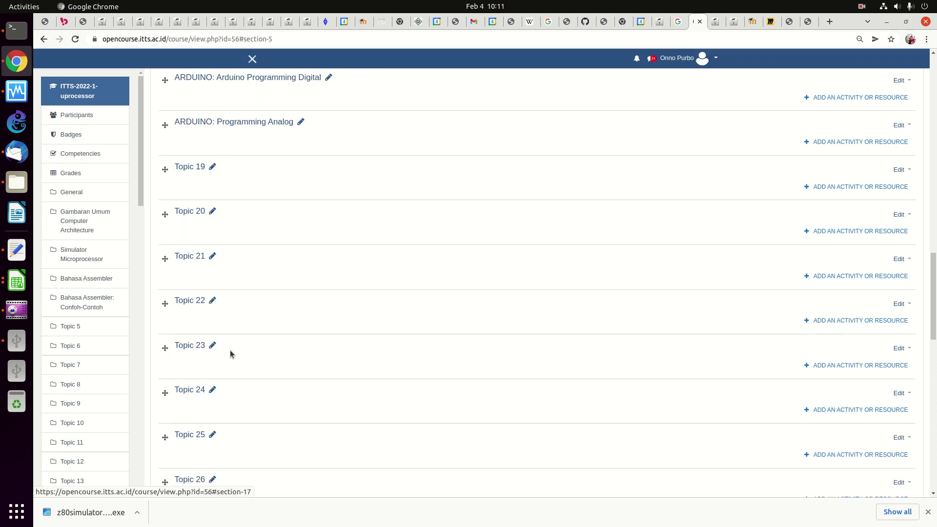
pyautogui.click(328, 78)
pyautogui.click(229, 79)
pyautogui.press('End')
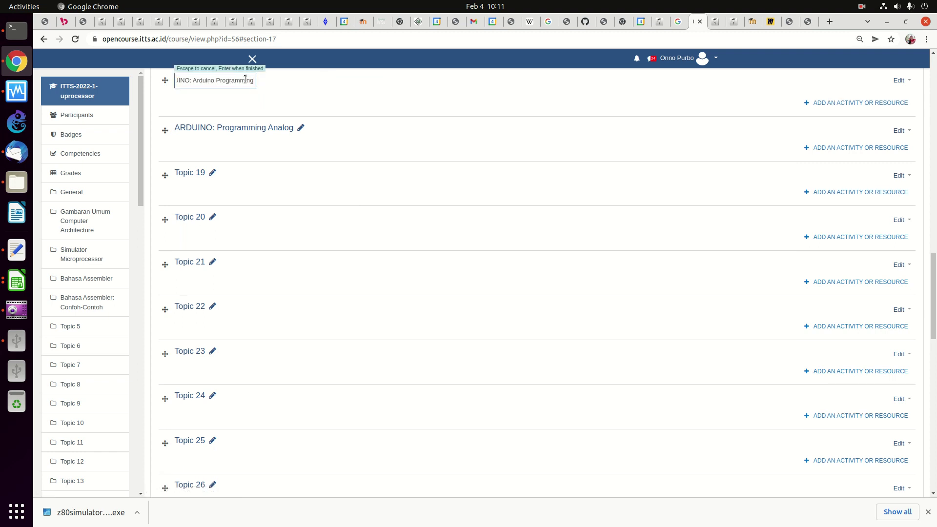
pyautogui.hotkey('ctrl', 'Left')
pyautogui.press('BackSpace')
pyautogui.press('BackSpace')
pyautogui.press('BackSpace')
pyautogui.press('BackSpace')
pyautogui.press('BackSpace')
pyautogui.press('BackSpace')
pyautogui.press('BackSpace')
pyautogui.press('Escape')
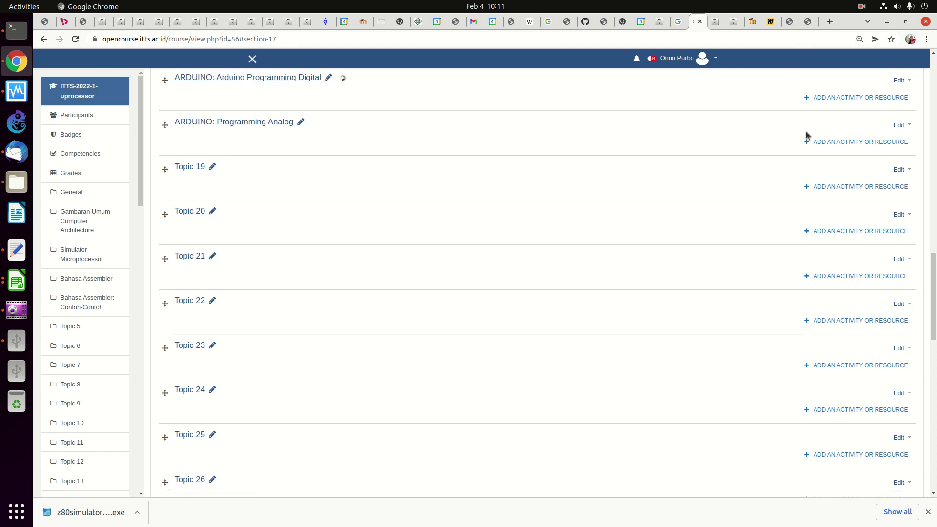
# Find the section "Arduino Programming Ethernet" in the IoT course and copy its title
pyautogui.click(718, 25)
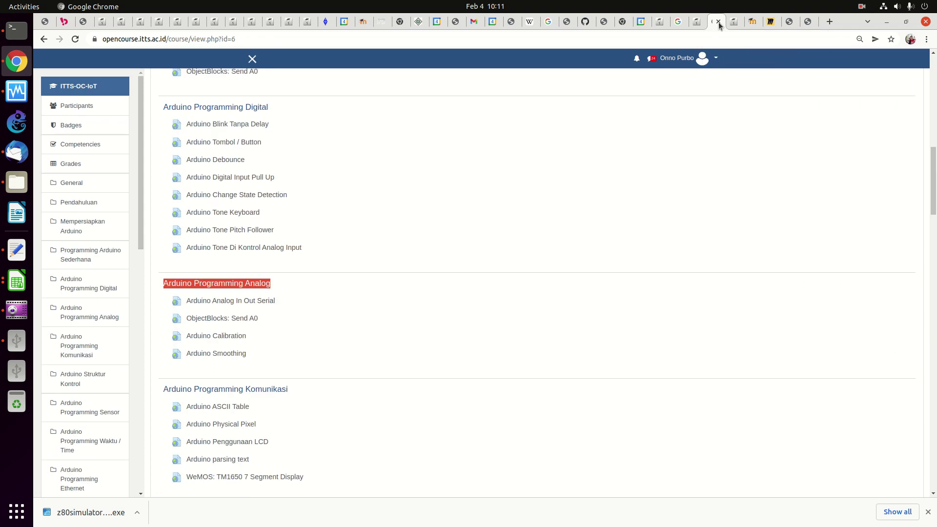
pyautogui.scroll(-5, 885, 242)
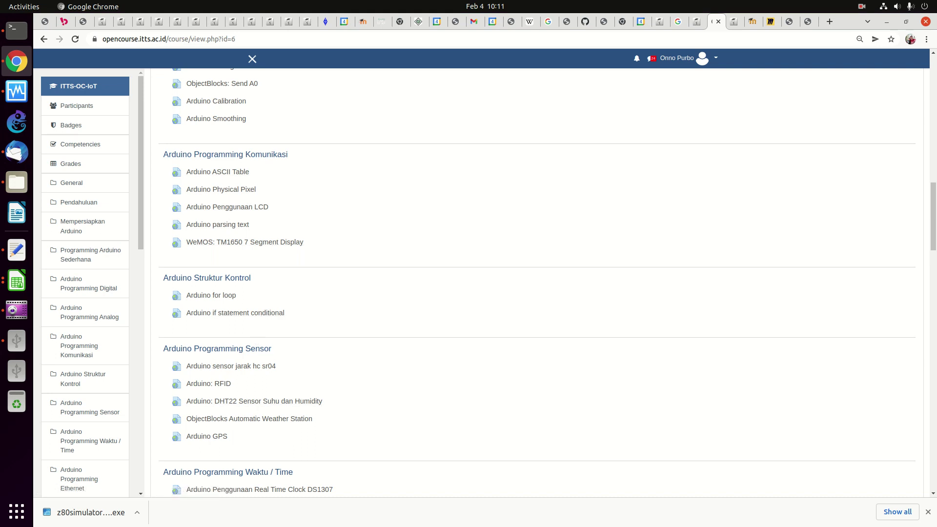
pyautogui.scroll(-7, 921, 281)
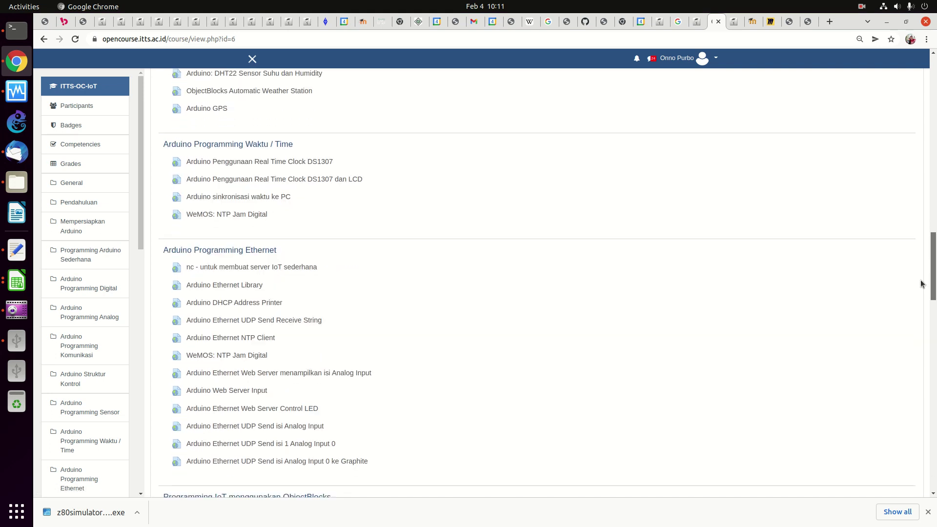
pyautogui.scroll(4, 921, 284)
pyautogui.scroll(2, 924, 256)
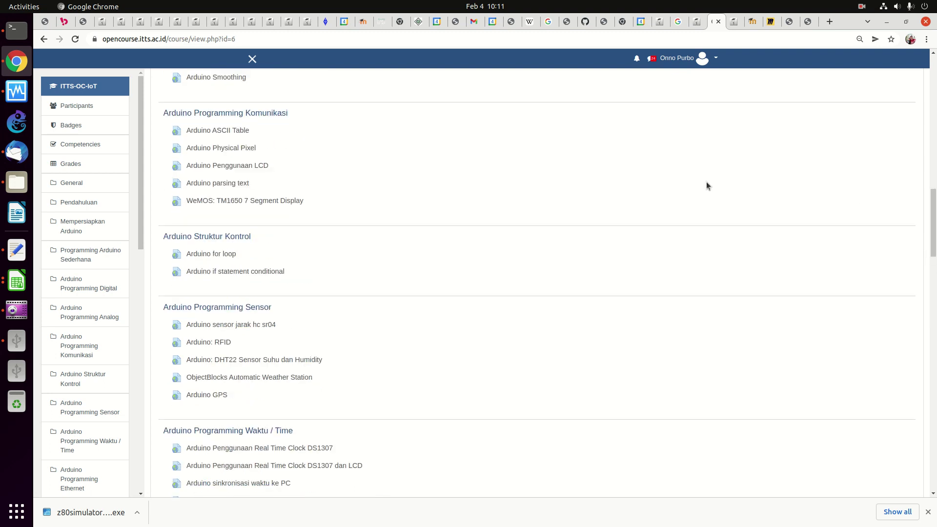
pyautogui.scroll(-4, 928, 252)
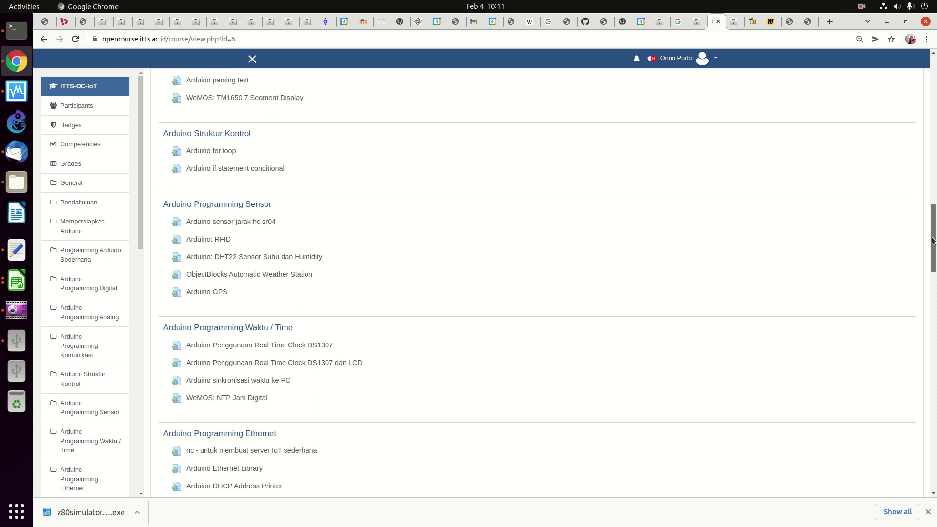
pyautogui.scroll(-1, 929, 252)
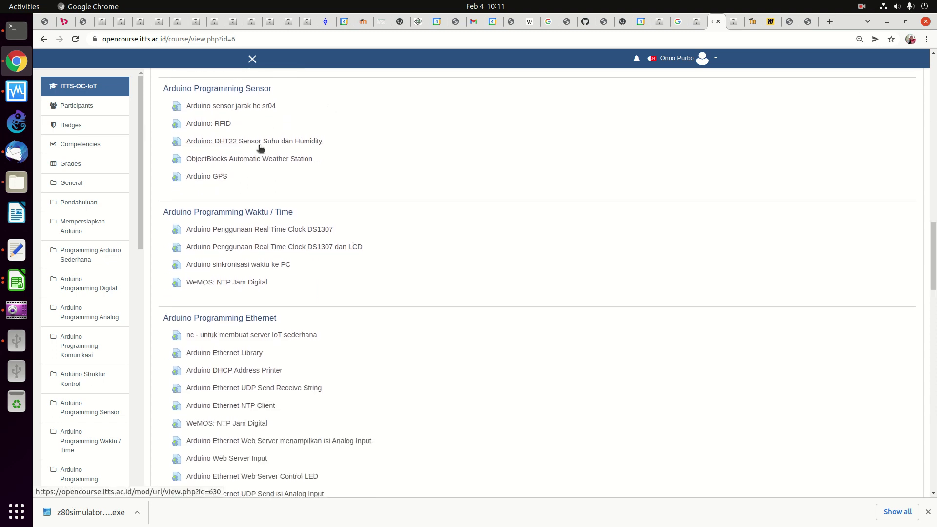
pyautogui.moveTo(931, 277)
pyautogui.mouseDown()
pyautogui.moveTo(931, 314)
pyautogui.moveTo(934, 278)
pyautogui.mouseUp()
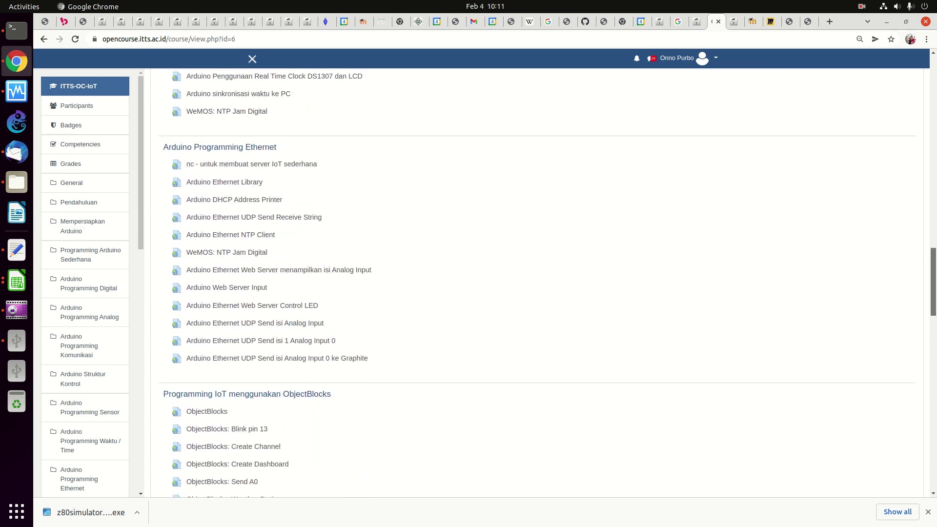
pyautogui.rightClick(243, 154)
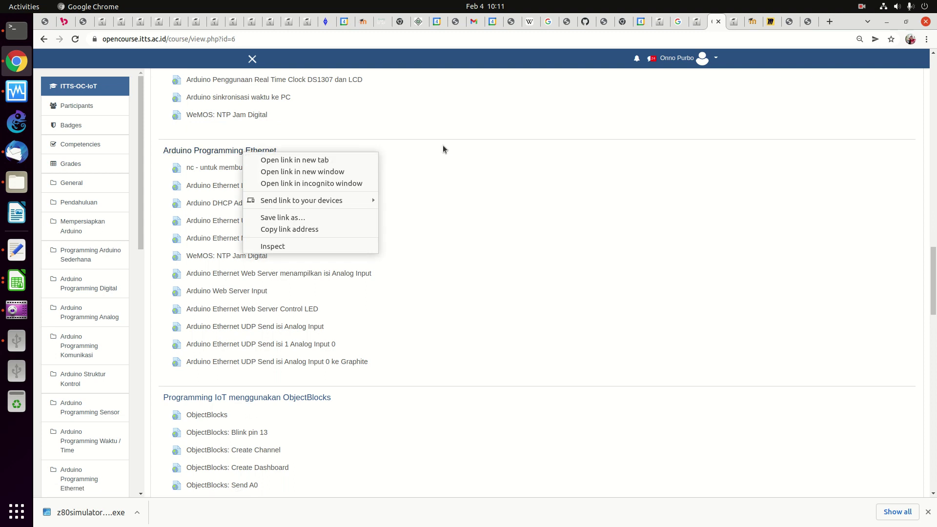
pyautogui.click(283, 151)
pyautogui.moveTo(284, 155); pyautogui.dragTo(166, 151)
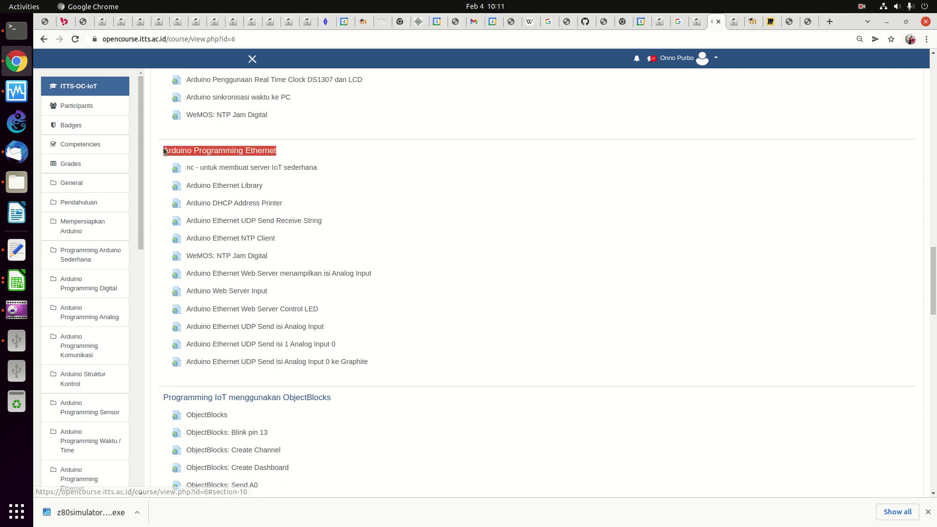
pyautogui.rightClick(181, 153)
pyautogui.click(214, 246)
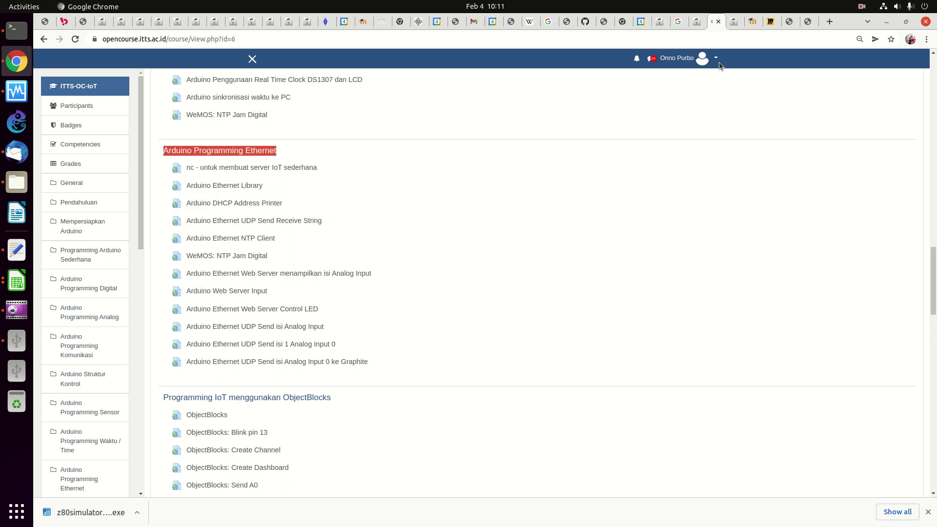
# Rename the microprocessor course's Topic 19 as "ARDUINO: Programming Ethernet & WiFi", based on the copied section title
pyautogui.click(703, 23)
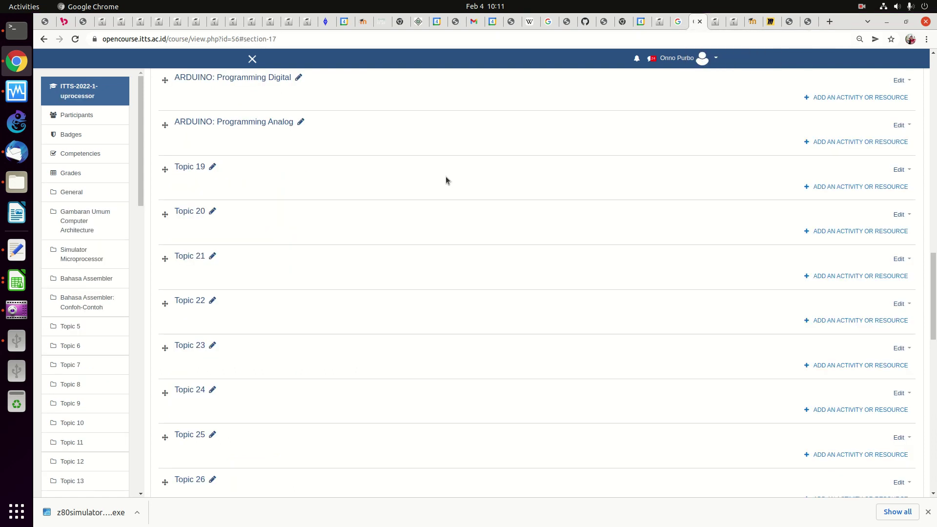
pyautogui.click(211, 168)
pyautogui.write('ARDUINO:')
pyautogui.hotkey('ctrl', 'v')
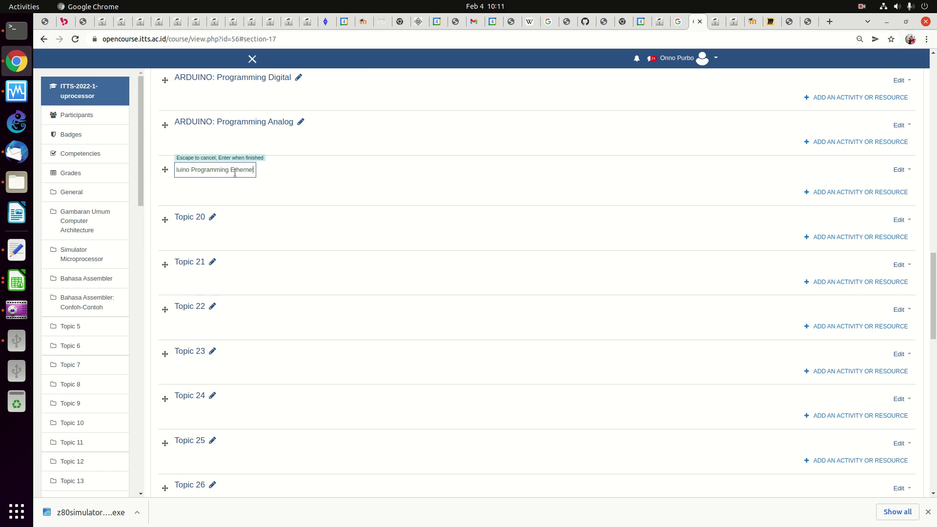
pyautogui.press('Home')
pyautogui.press('BackSpace')
pyautogui.press('BackSpace')
pyautogui.press('BackSpace')
pyautogui.press('BackSpace')
pyautogui.press('BackSpace')
pyautogui.press('BackSpace')
pyautogui.press('BackSpace')
pyautogui.doubleClick(235, 173)
pyautogui.press('End')
pyautogui.write('& WiFi')
pyautogui.press('Return')
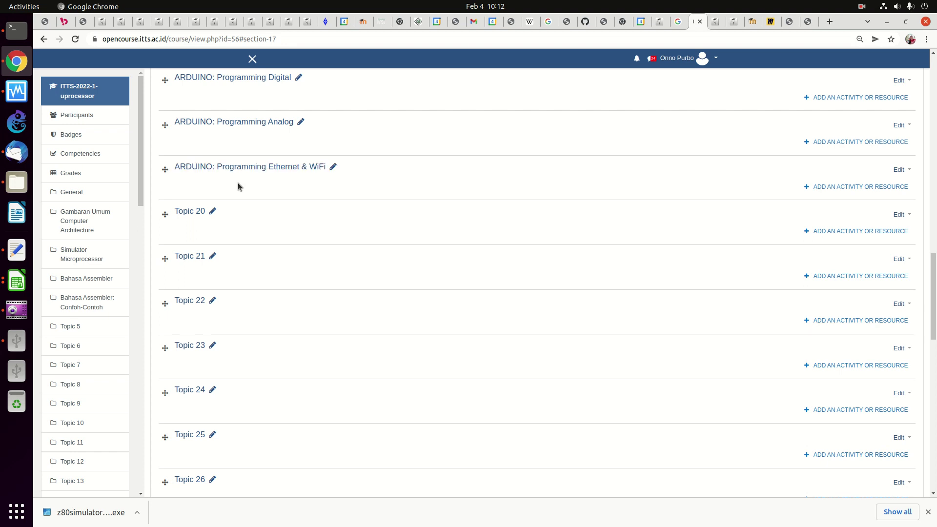
# Examine the IoT course's remaining ESP8266, ESP32 and MQTT sections, and check the topics still unnamed in the microprocessor course
pyautogui.click(715, 21)
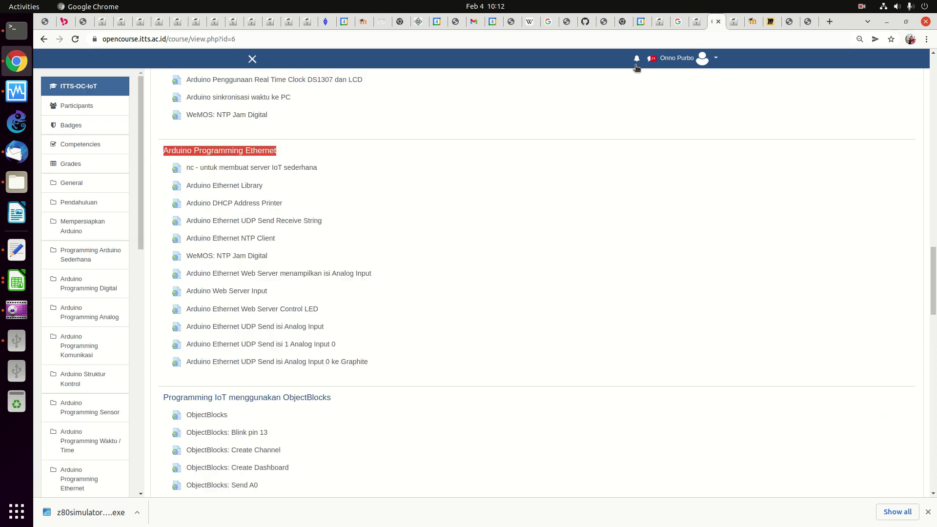
pyautogui.moveTo(934, 305); pyautogui.dragTo(905, 366)
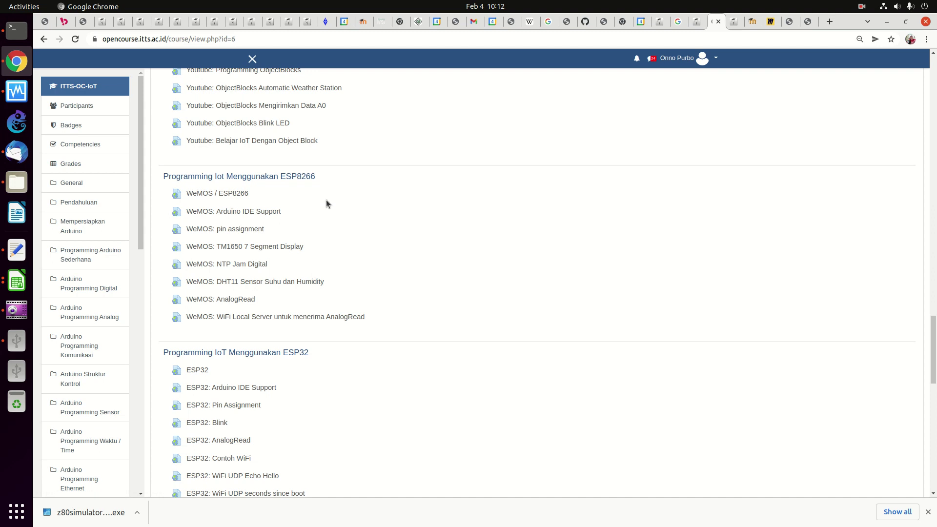
pyautogui.scroll(-4, 423, 356)
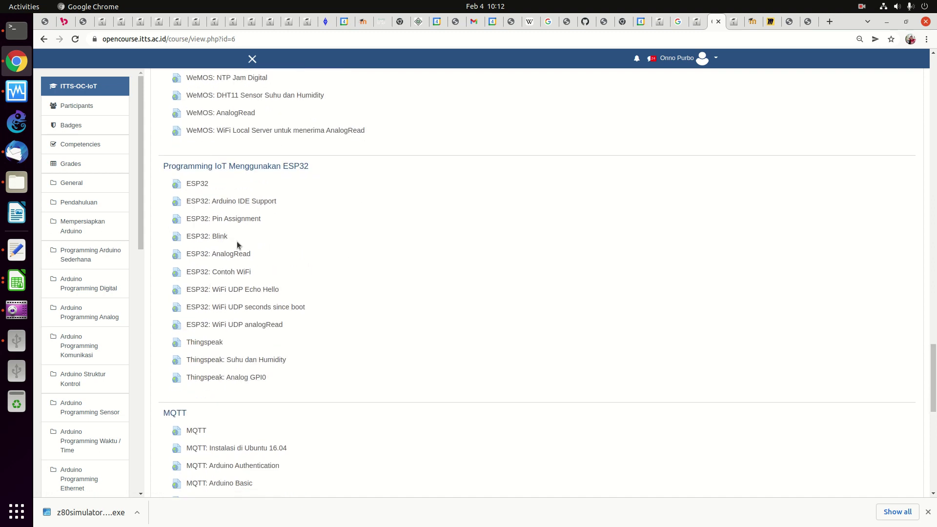
pyautogui.moveTo(932, 373)
pyautogui.mouseDown()
pyautogui.moveTo(928, 419)
pyautogui.moveTo(929, 379)
pyautogui.mouseUp()
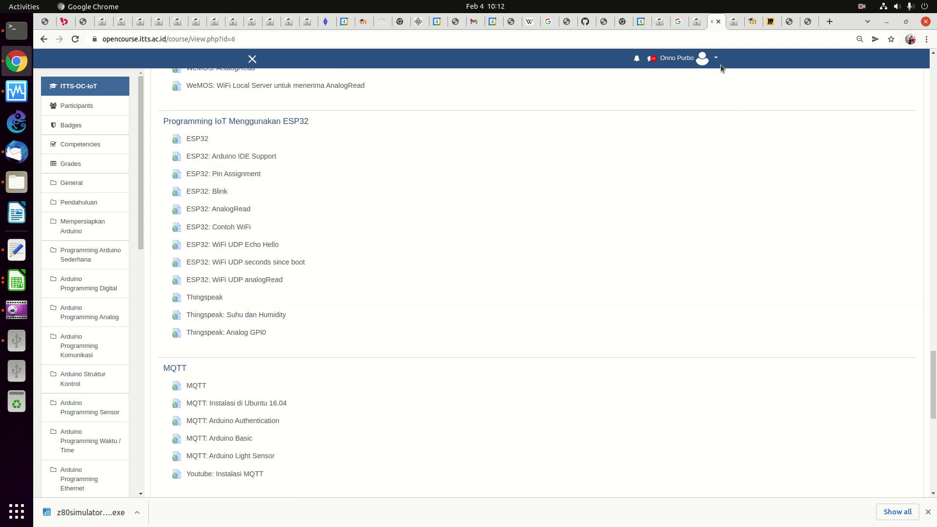
pyautogui.click(697, 22)
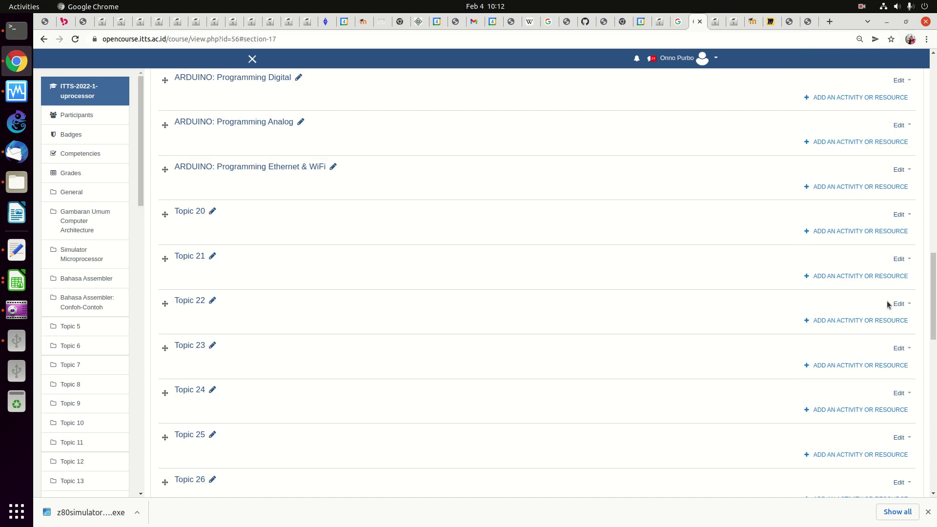
pyautogui.moveTo(932, 293); pyautogui.dragTo(932, 253)
pyautogui.scroll(-2, 932, 253)
pyautogui.moveTo(934, 291); pyautogui.dragTo(901, 301)
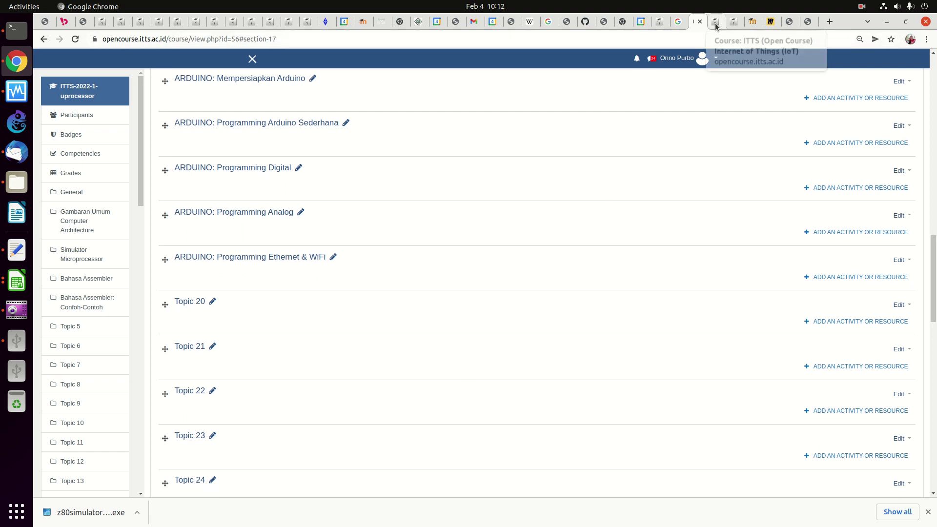
# Open the Raspberry Pi course page and select the section title "Mengenal Processor ARM"
pyautogui.click(735, 22)
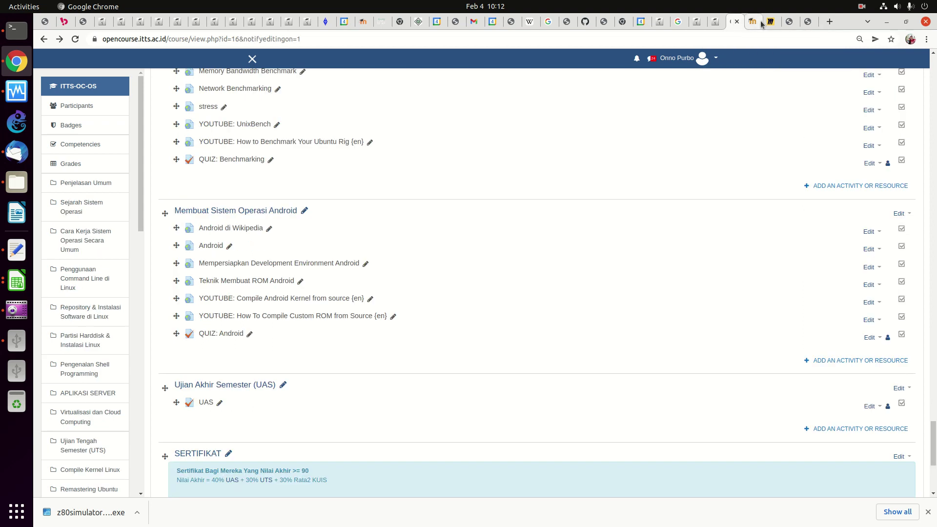
pyautogui.click(755, 22)
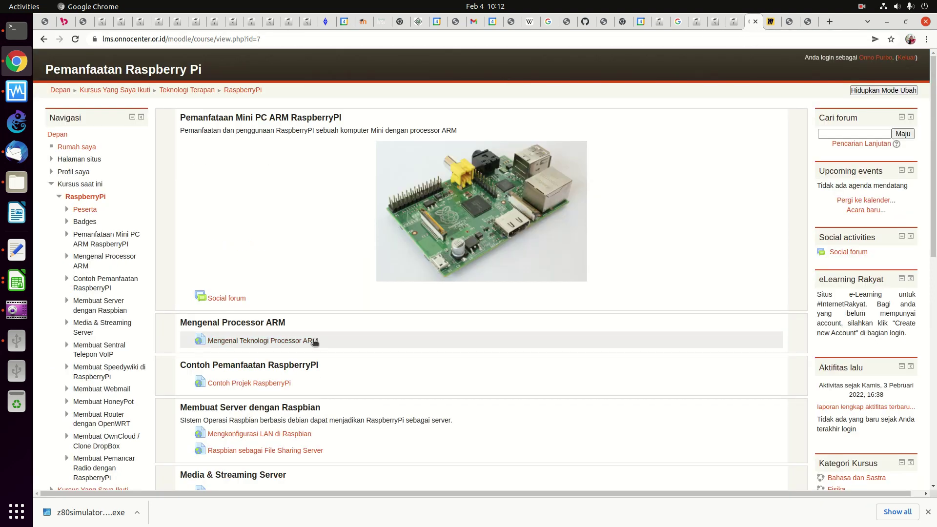
pyautogui.scroll(-5, 270, 275)
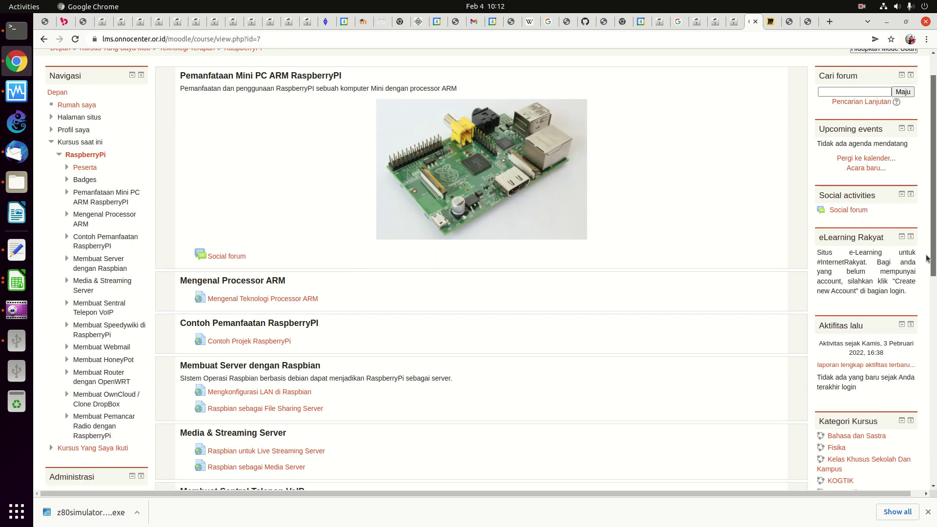
pyautogui.moveTo(287, 185); pyautogui.dragTo(180, 183)
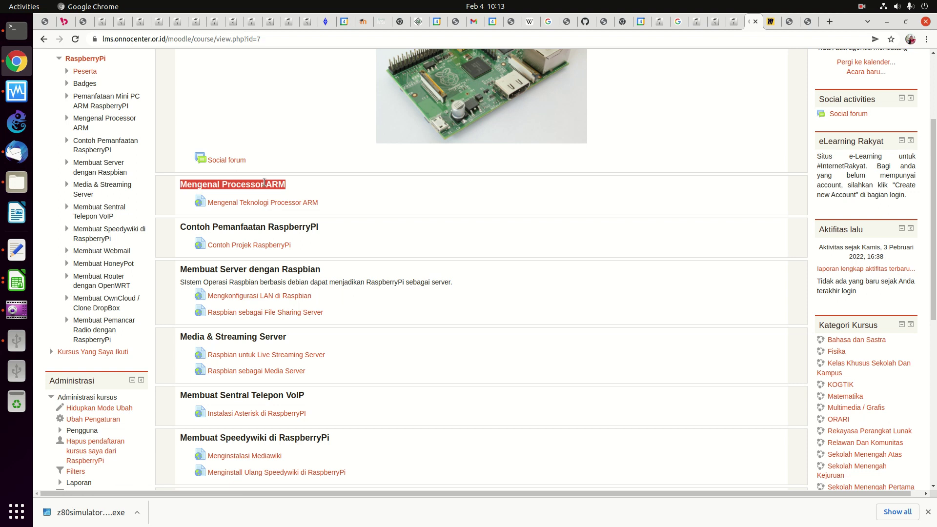
# Rename the microprocessor course's Topic 21 as "RASPBERRYPI: Mengenal Processor ARM", using the section title selected in the Raspberry Pi course
pyautogui.click(698, 22)
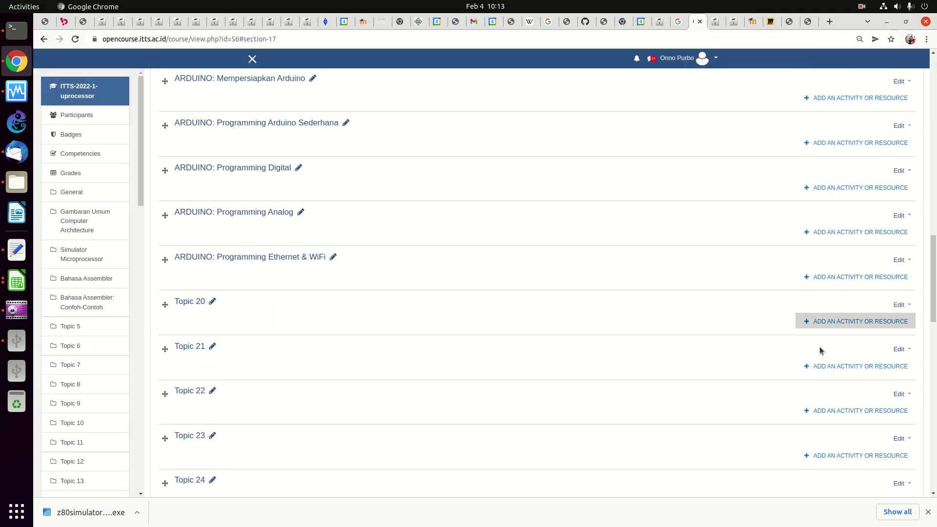
pyautogui.click(830, 367)
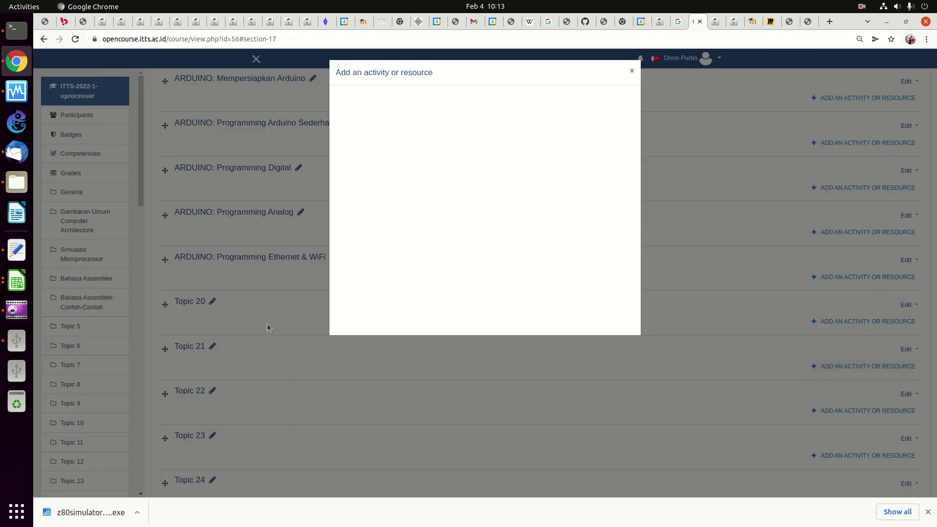
pyautogui.click(636, 72)
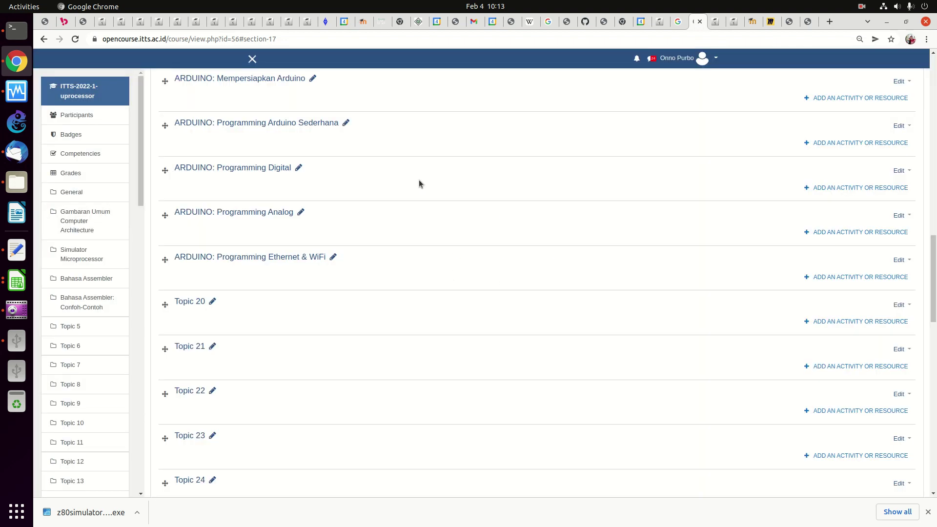
pyautogui.click(212, 346)
pyautogui.write('RASPBER')
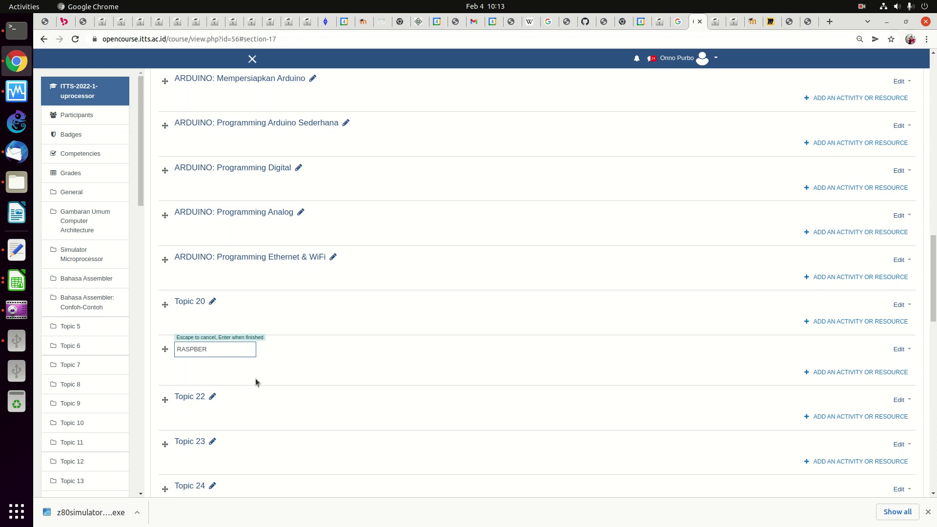
pyautogui.write('RYPI: Mengenal Processor ARM')
pyautogui.press('Return')
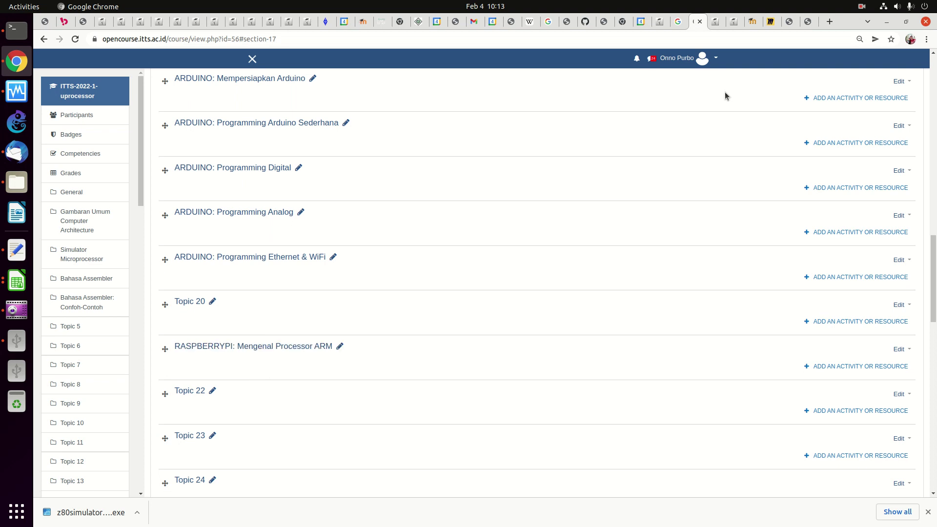
# Rename the microprocessor course's Topic 22 as "RASPBERRYPI: Contoh Aplikasi Membuat Server", based on the sections in the Raspberry Pi course
pyautogui.click(752, 22)
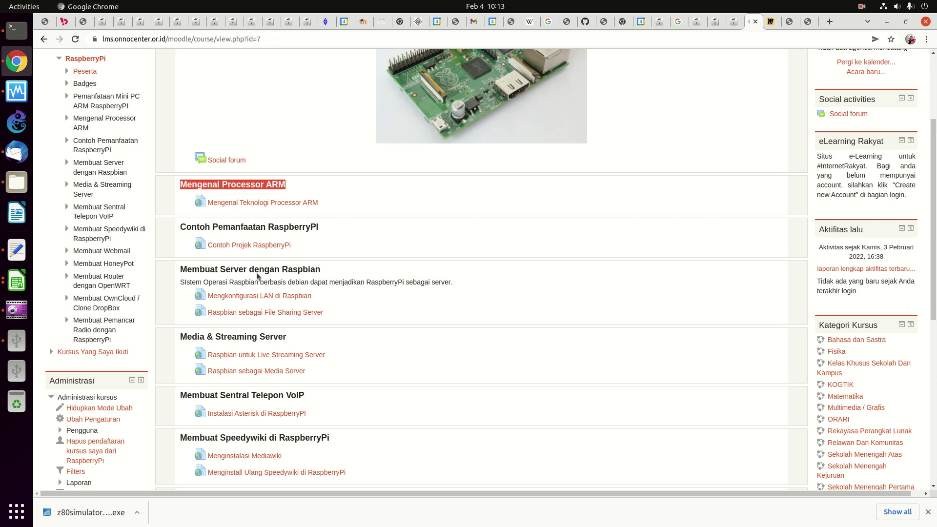
pyautogui.click(731, 24)
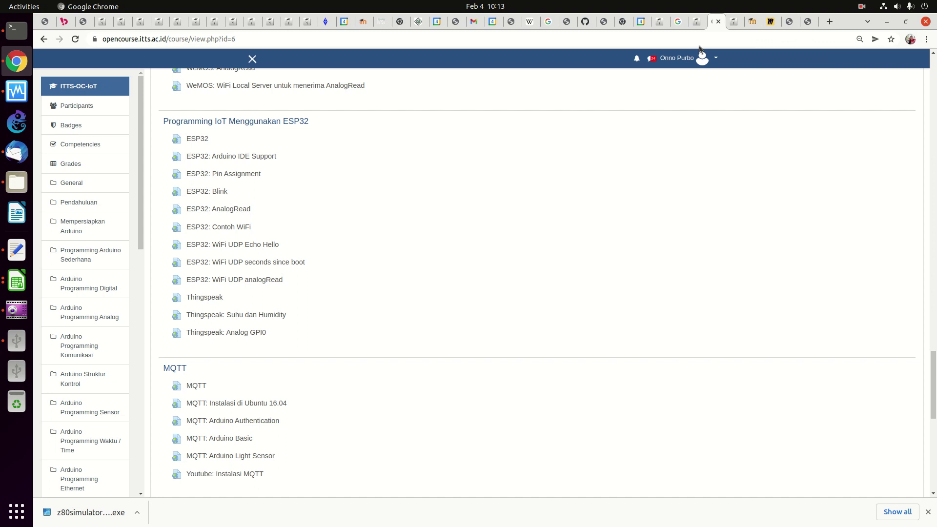
pyautogui.click(697, 22)
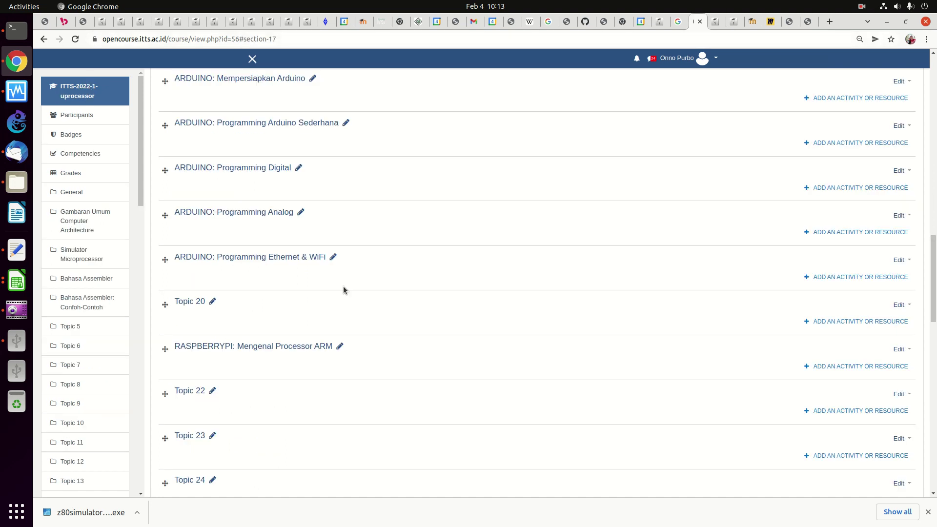
pyautogui.click(215, 391)
pyautogui.write('RASPBERRYPI: Membhu')
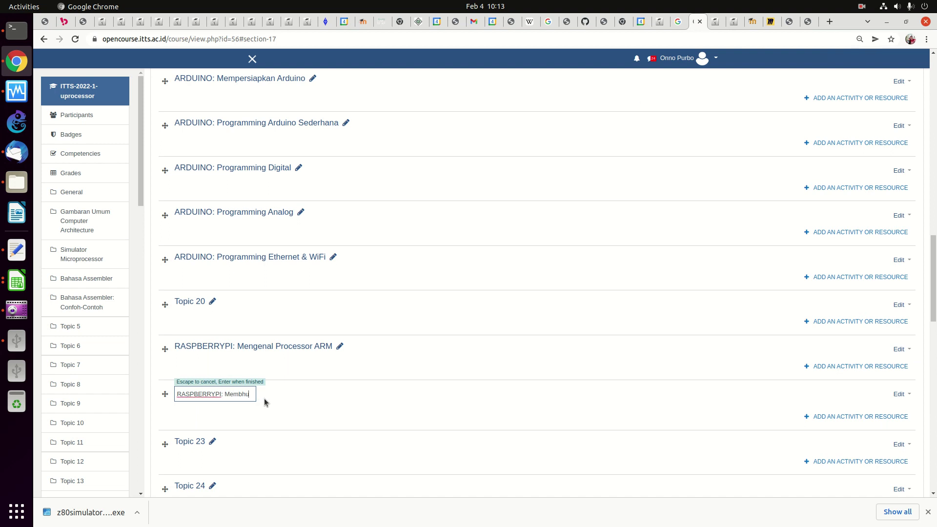
pyautogui.press('BackSpace')
pyautogui.press('BackSpace')
pyautogui.press('BackSpace')
pyautogui.press('BackSpace')
pyautogui.write('Membuat Server Raspbian')
pyautogui.press('BackSpace')
pyautogui.press('BackSpace')
pyautogui.press('BackSpace')
pyautogui.press('BackSpace')
pyautogui.press('BackSpace')
pyautogui.press('BackSpace')
pyautogui.press('BackSpace')
pyautogui.press('BackSpace')
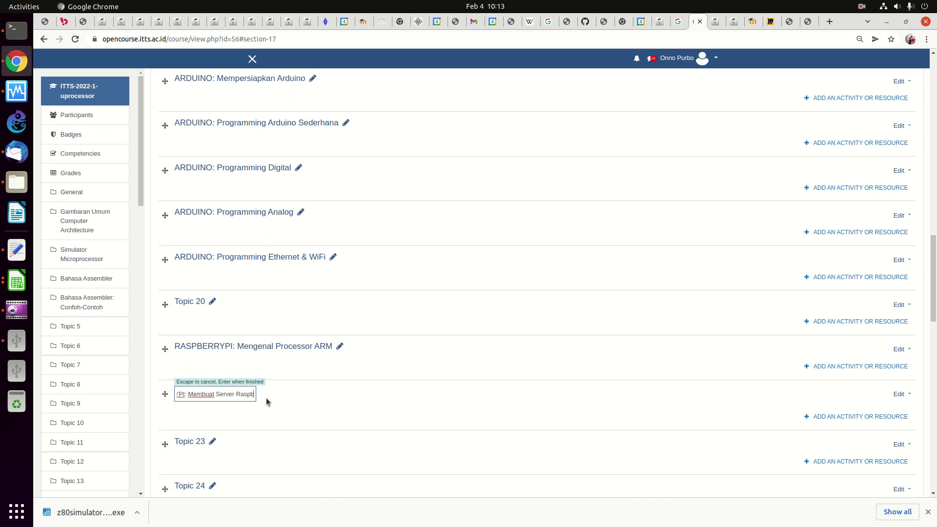
pyautogui.press('BackSpace')
pyautogui.write('Cond')
pyautogui.press('BackSpace')
pyautogui.write('toh Aplikasi')
pyautogui.press('Return')
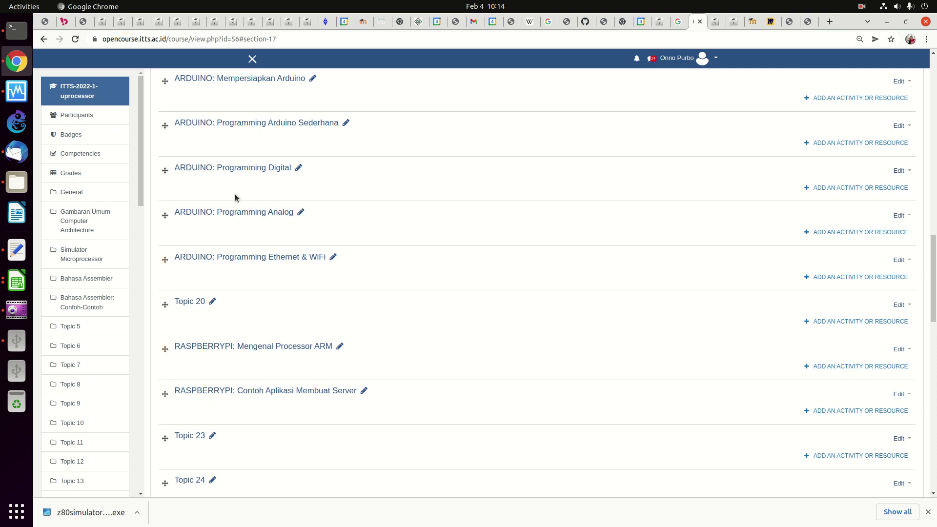
# Review the microprocessor course's topic list and reload the page to refresh the section names in its course outline
pyautogui.moveTo(933, 279); pyautogui.dragTo(917, 241)
pyautogui.scroll(-2, 916, 149)
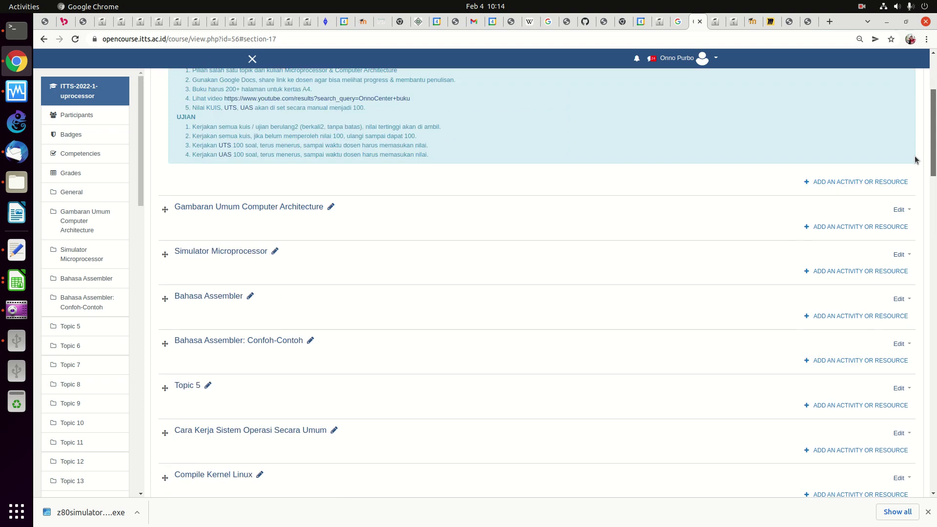
pyautogui.scroll(5, 915, 147)
pyautogui.scroll(-3, 913, 133)
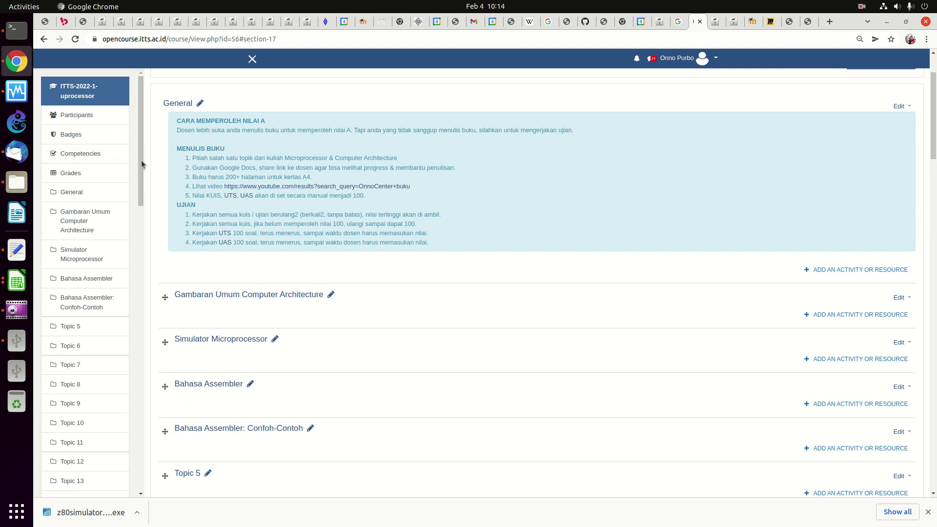
pyautogui.moveTo(141, 161); pyautogui.dragTo(139, 134)
pyautogui.click(76, 41)
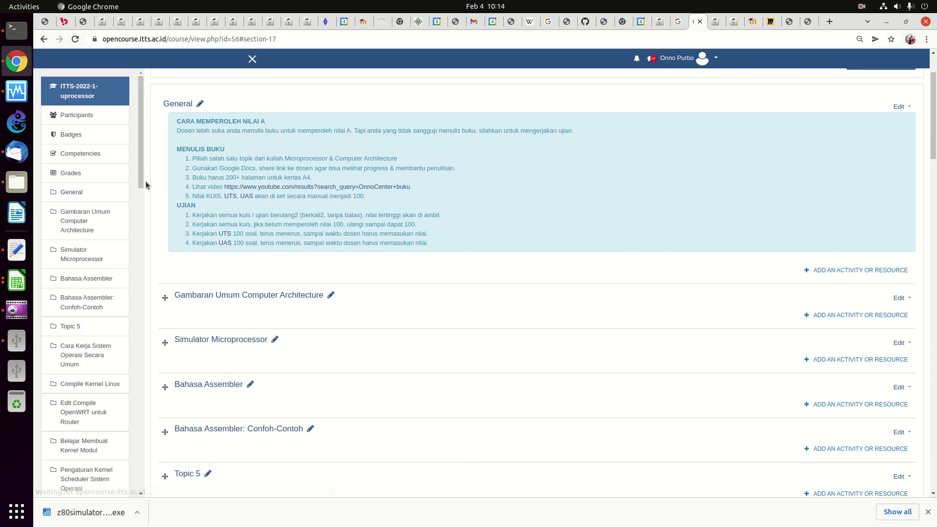
pyautogui.moveTo(139, 177); pyautogui.dragTo(134, 137)
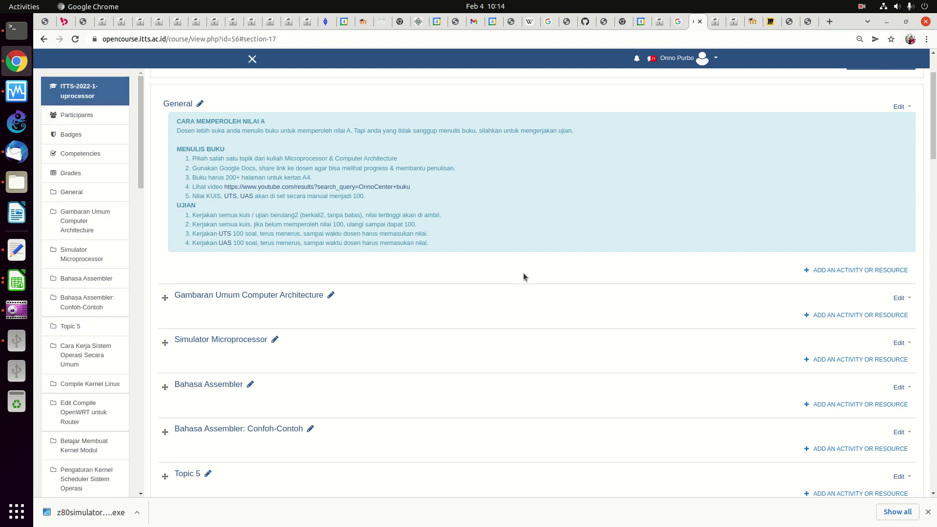